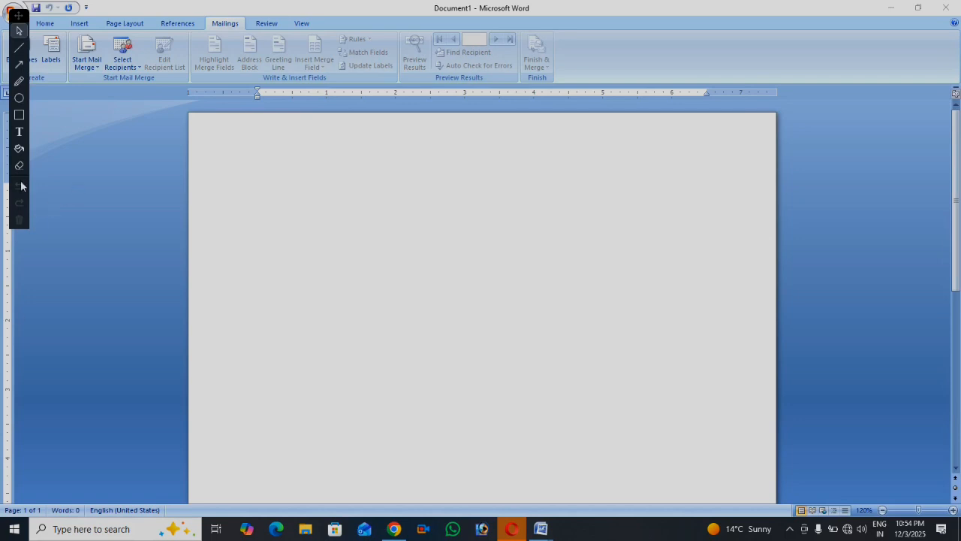
# Look through the Insert, Page Layout, References, Mailings and Home tabs, ending on Review
pyautogui.click(270, 30)
pyautogui.click(269, 27)
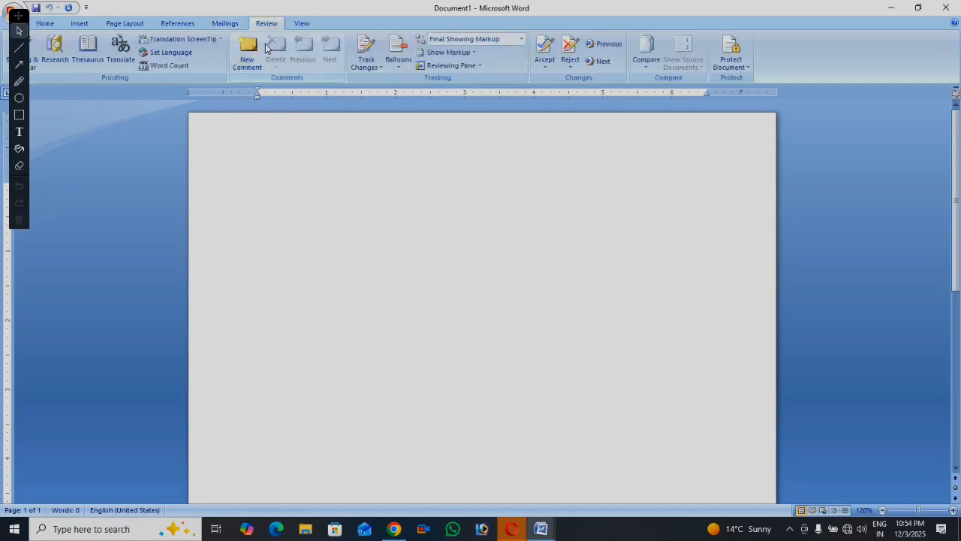
pyautogui.moveTo(21, 18); pyautogui.dragTo(115, 63)
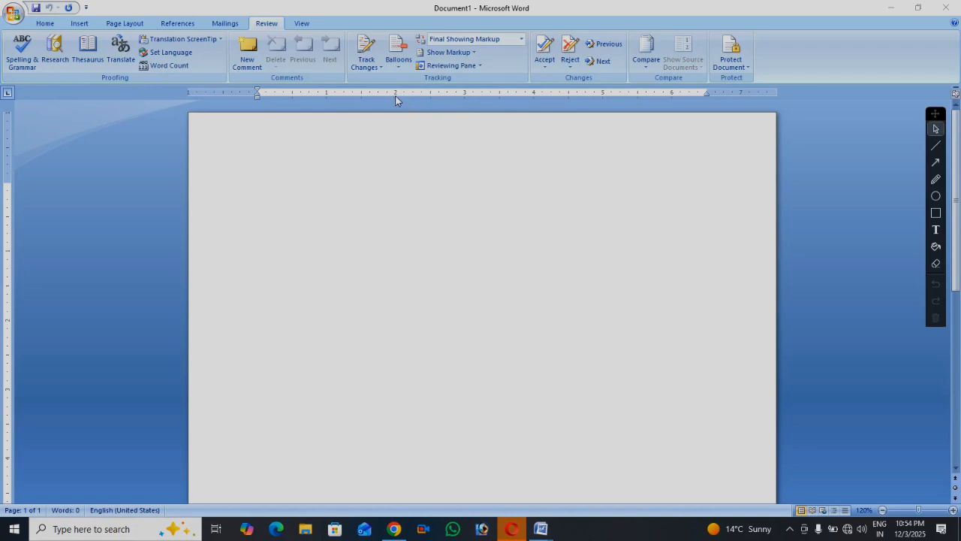
pyautogui.click(79, 24)
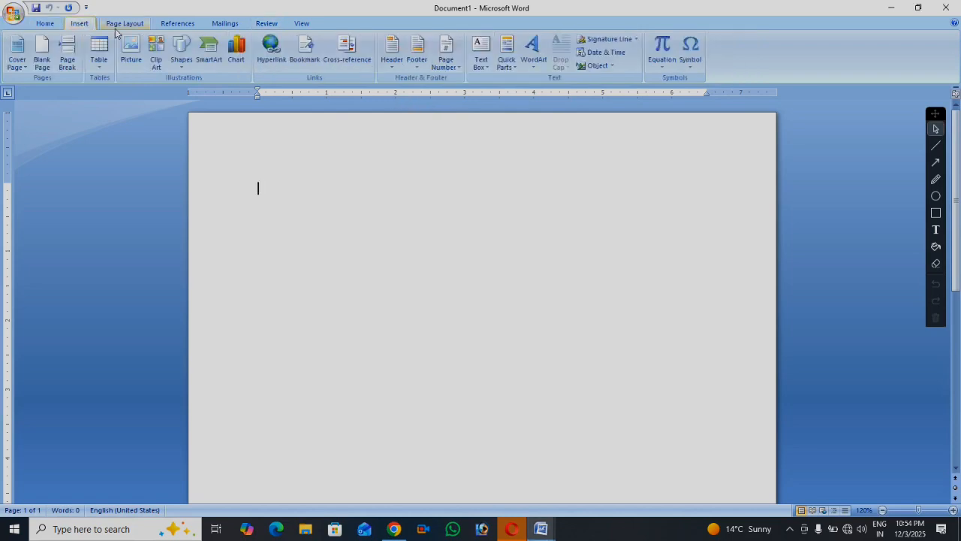
pyautogui.click(139, 26)
pyautogui.click(187, 28)
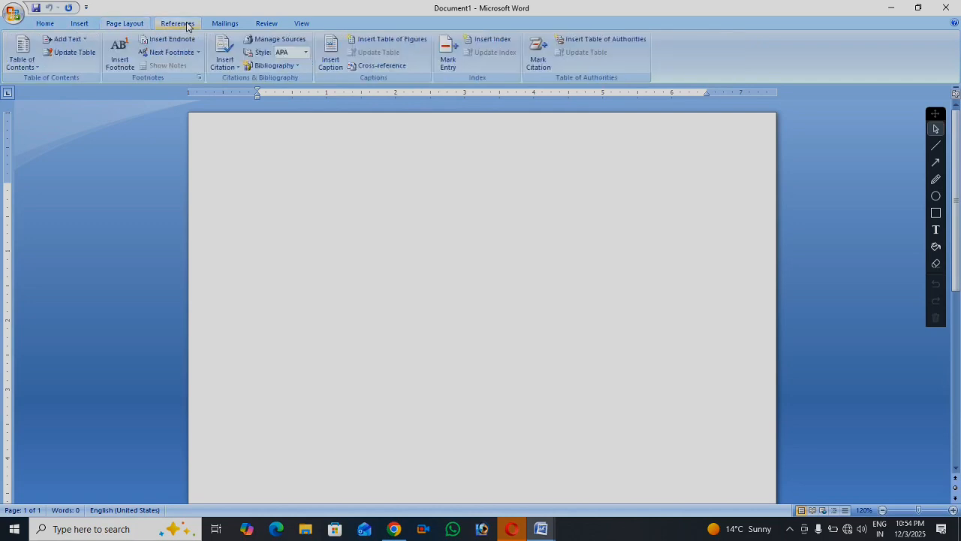
pyautogui.click(224, 27)
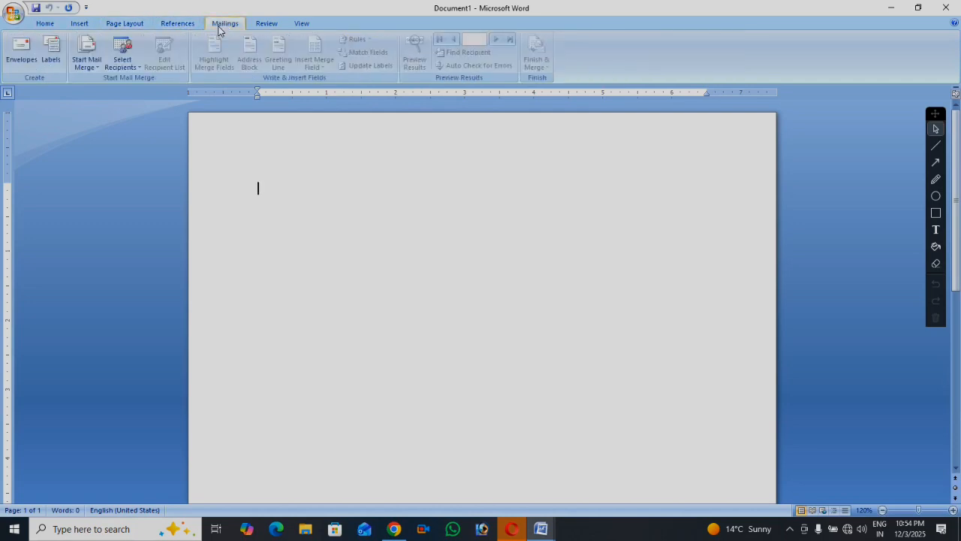
pyautogui.click(43, 28)
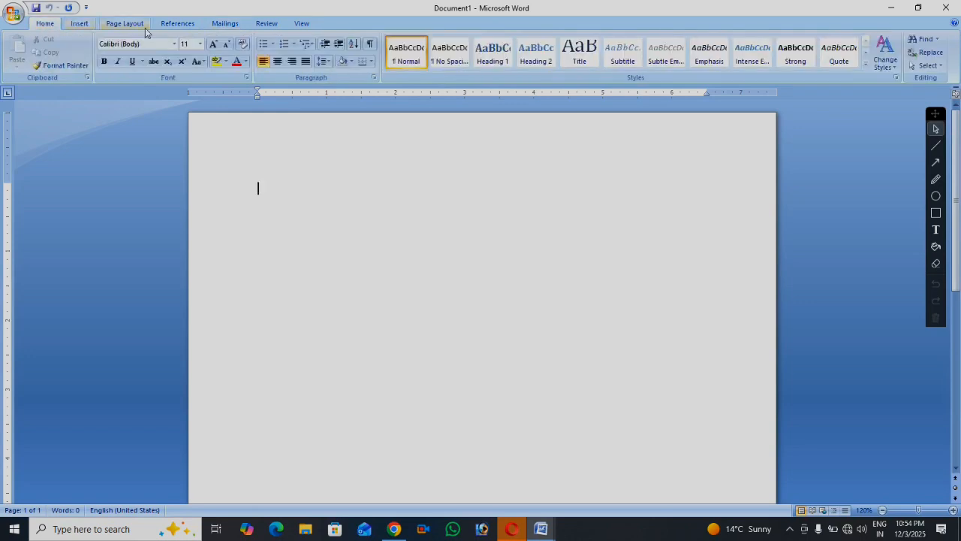
pyautogui.click(224, 26)
pyautogui.click(173, 25)
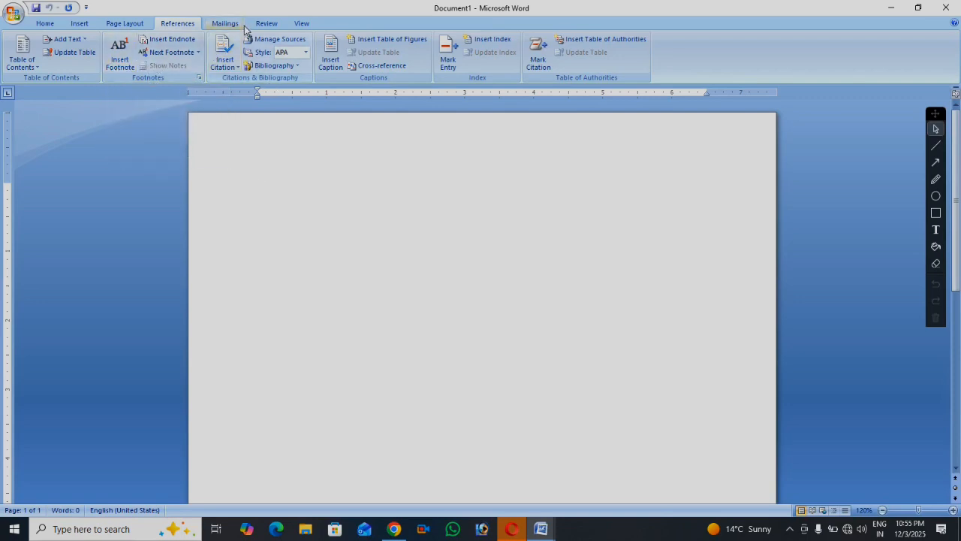
pyautogui.click(263, 24)
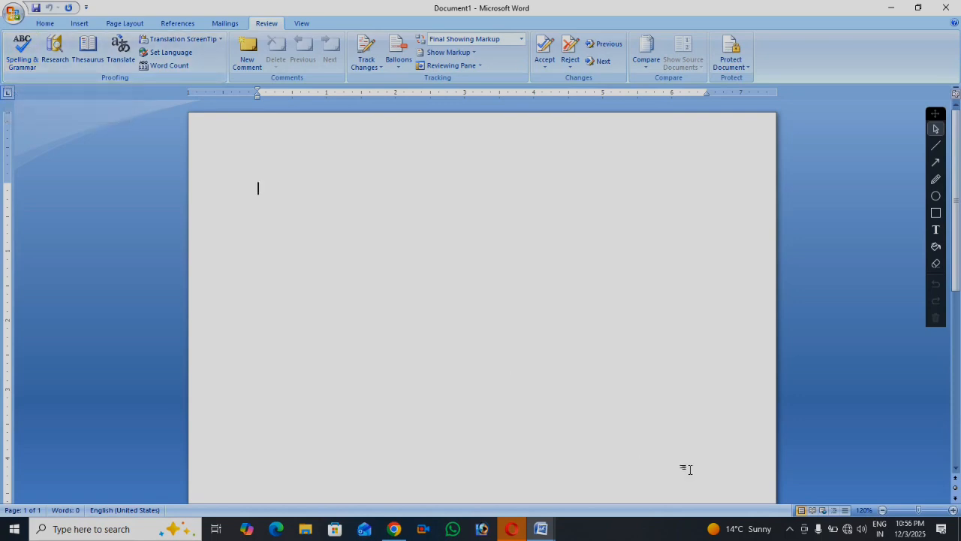
# Generate three sample paragraphs in the blank document with =rand()
pyautogui.write('=rand')
pyautogui.press('BackSpace')
pyautogui.press('BackSpace')
pyautogui.press('BackSpace')
pyautogui.press('BackSpace')
pyautogui.press('BackSpace')
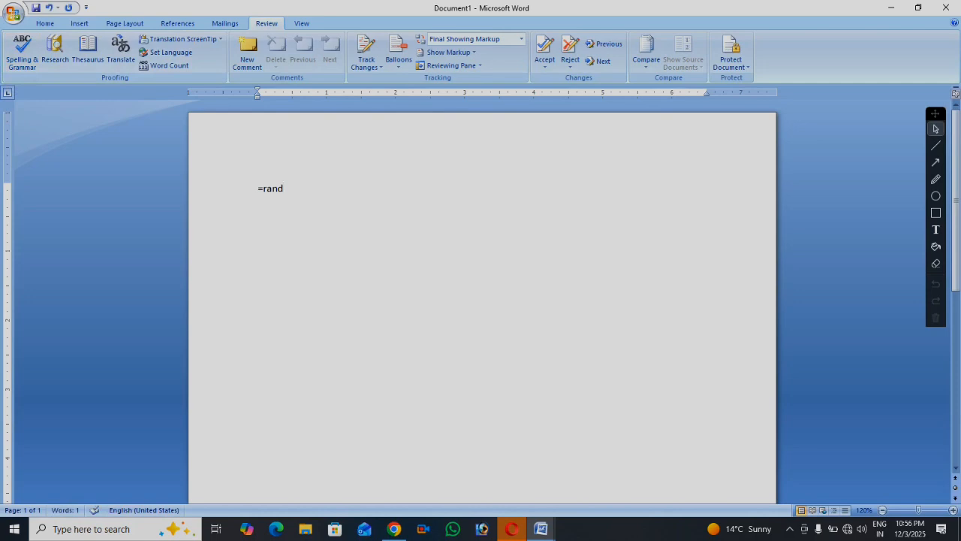
pyautogui.write('=rand()')
pyautogui.press('Return')
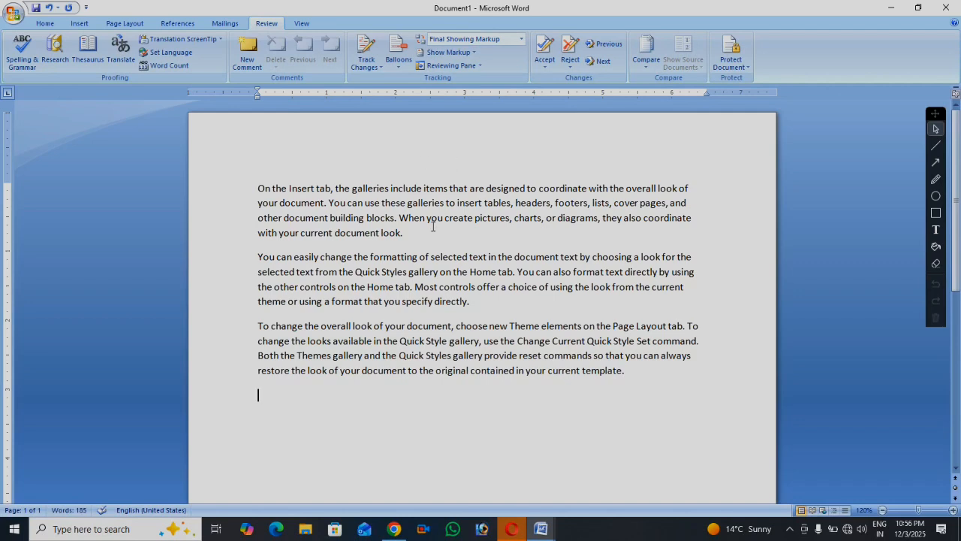
# Run a spelling and grammar check and close the completion message
pyautogui.moveTo(256, 185); pyautogui.dragTo(629, 379)
pyautogui.click(458, 240)
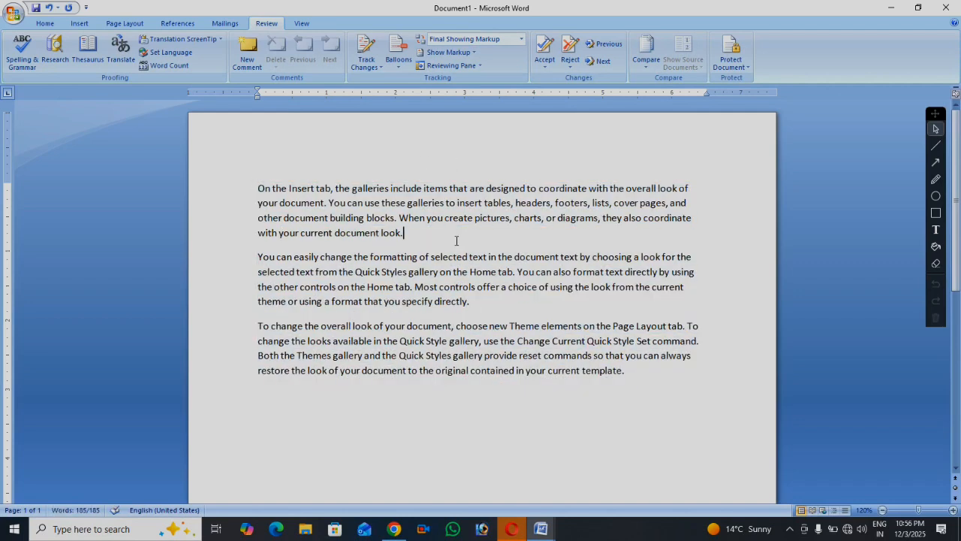
pyautogui.click(26, 64)
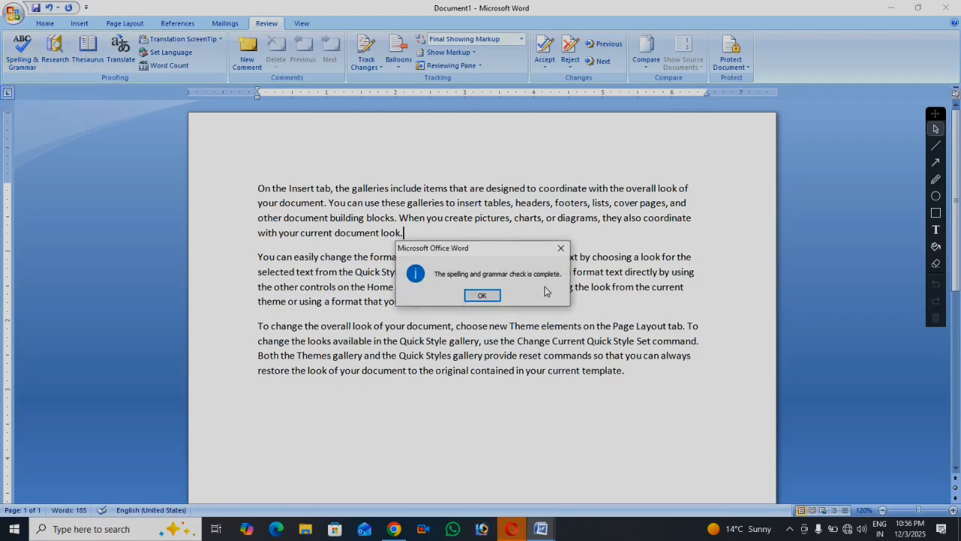
pyautogui.click(483, 296)
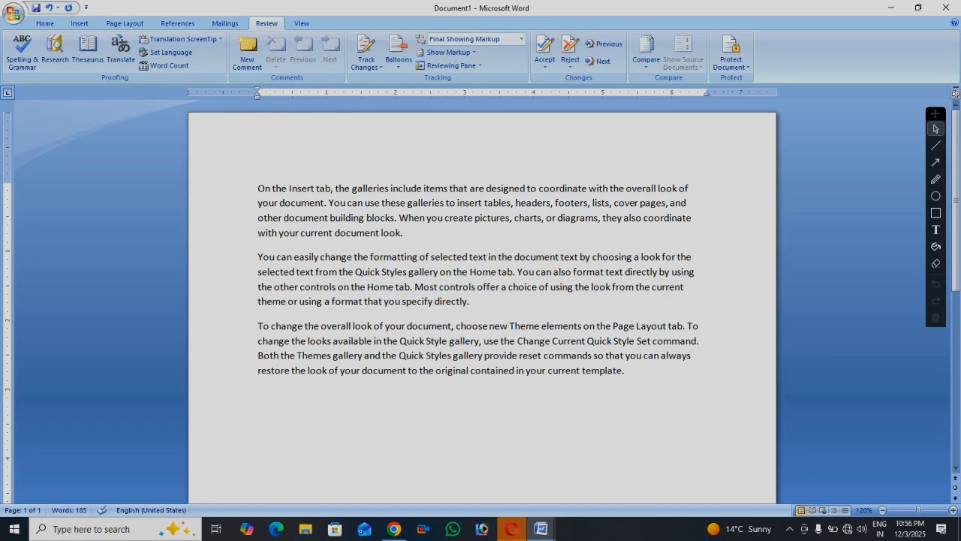
# Add a line 'compter' after the first paragraph and a person's name after the second
pyautogui.press('Return')
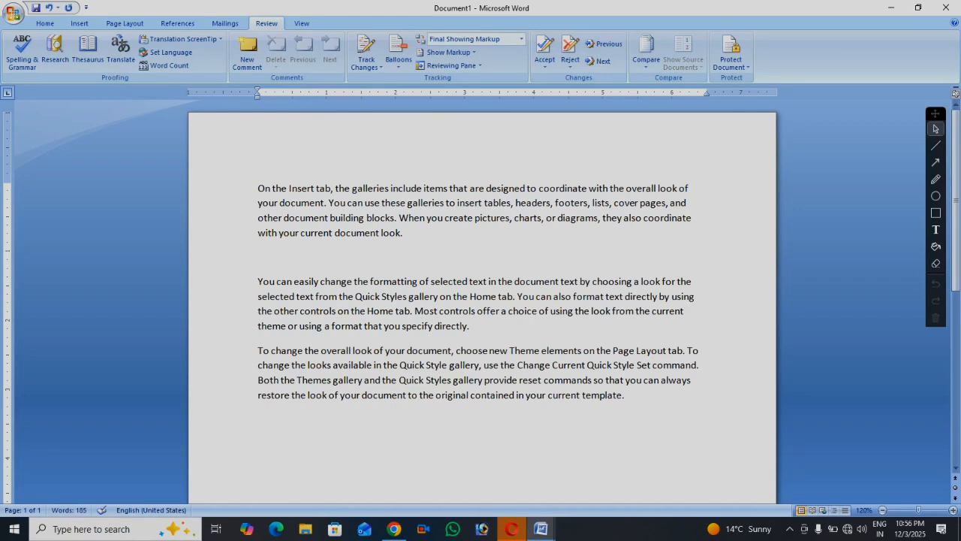
pyautogui.write('compter')
pyautogui.click(502, 326)
pyautogui.press('Return')
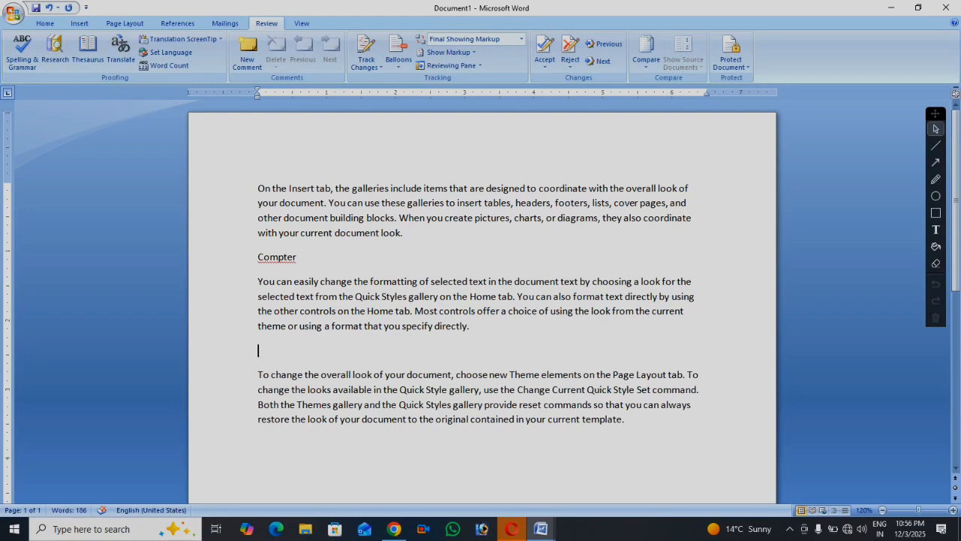
pyautogui.scroll(1, 434, 291)
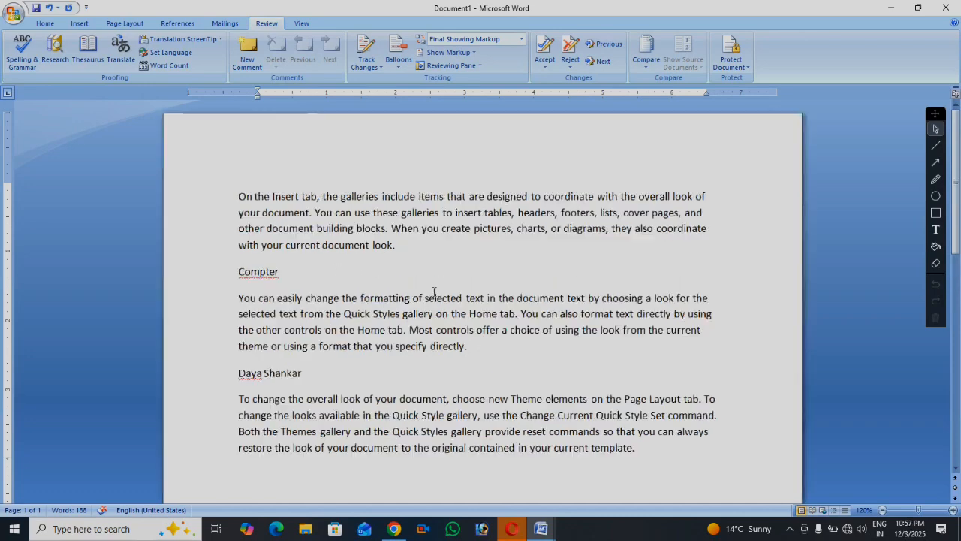
pyautogui.scroll(5, 434, 292)
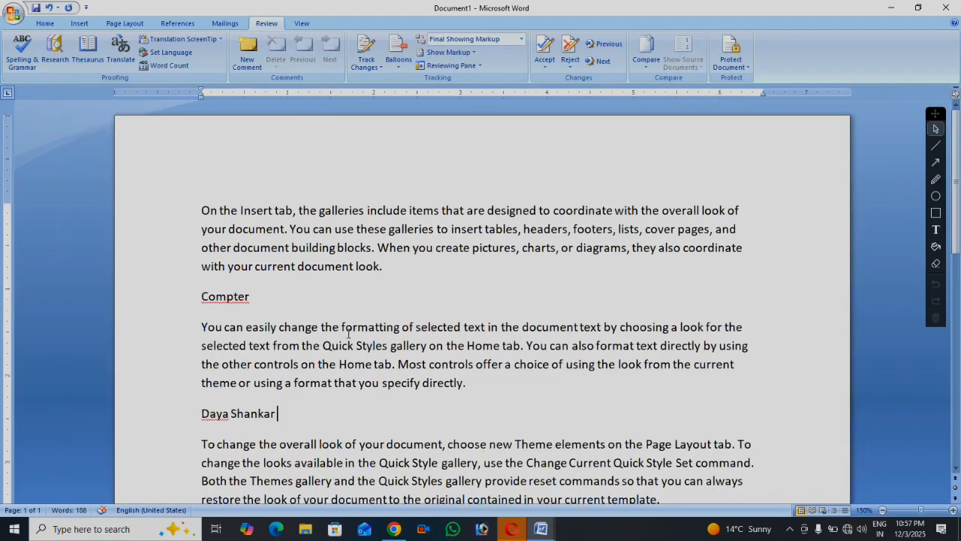
pyautogui.scroll(-2, 330, 338)
pyautogui.scroll(-2, 371, 322)
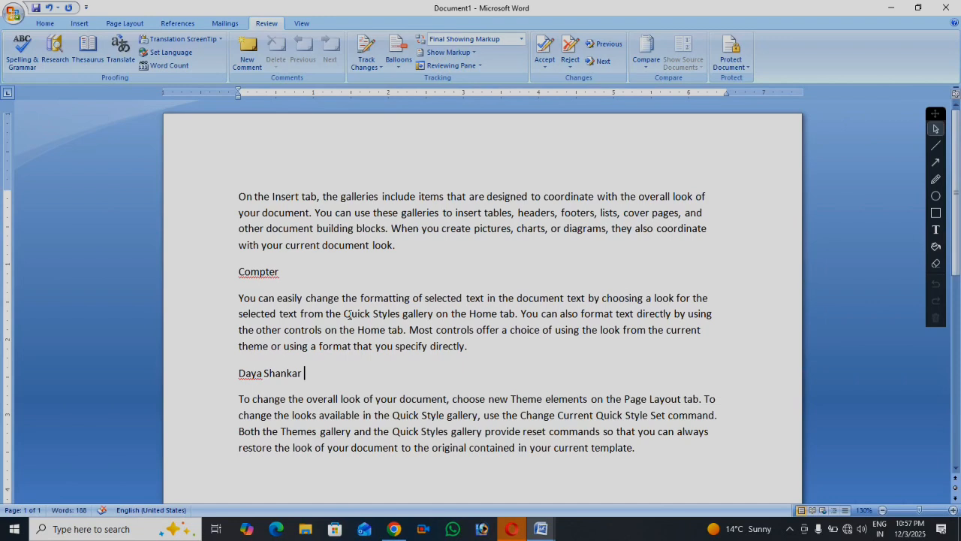
pyautogui.click(266, 273)
pyautogui.press('F7')
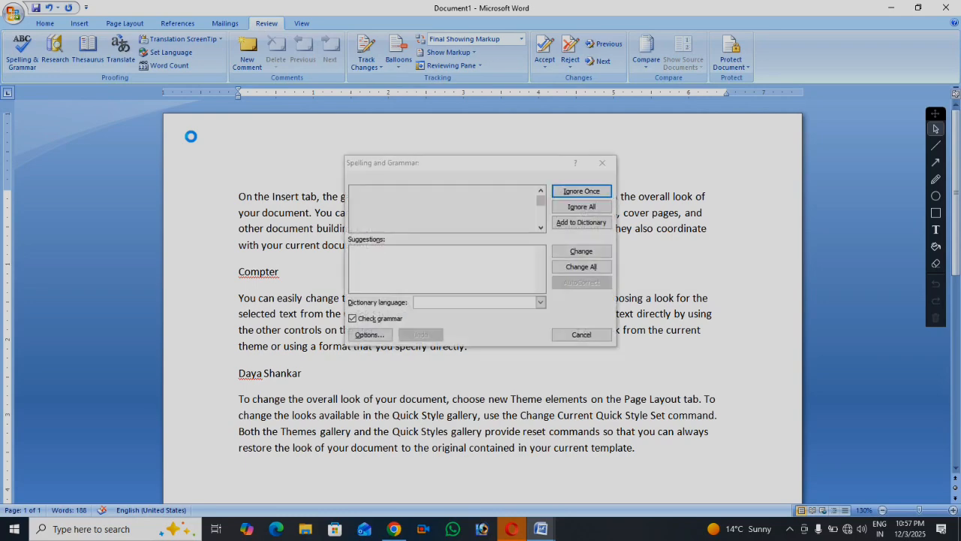
pyautogui.click(602, 162)
pyautogui.click(21, 47)
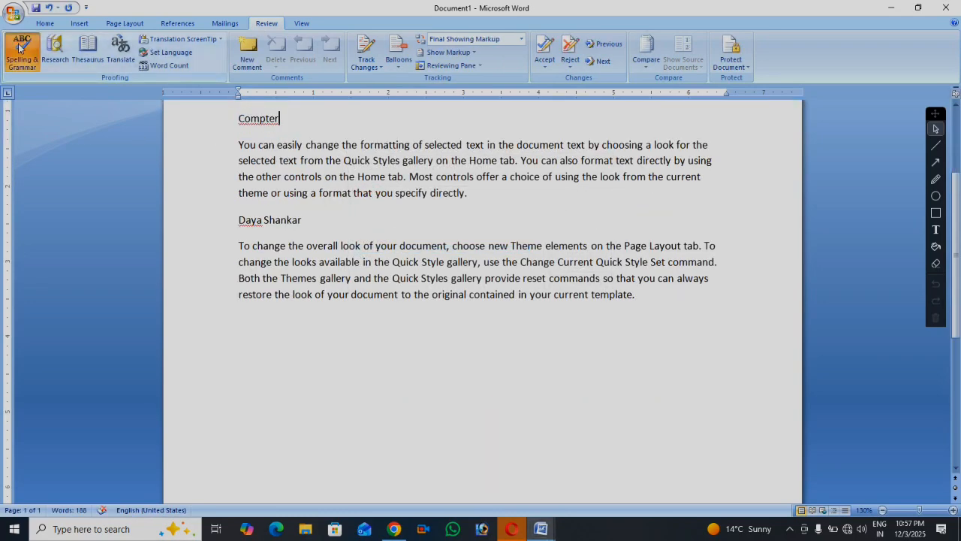
pyautogui.click(393, 226)
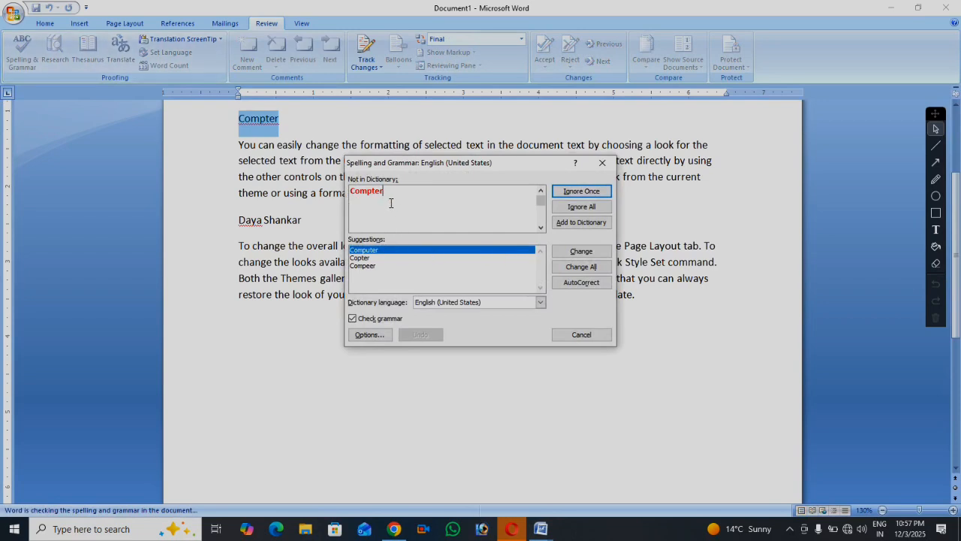
pyautogui.moveTo(387, 192); pyautogui.dragTo(333, 195)
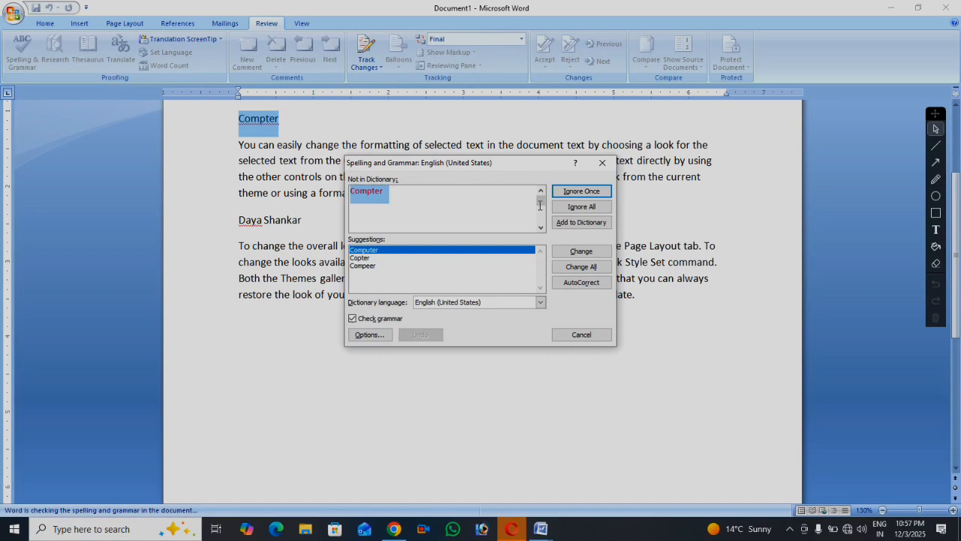
pyautogui.click(403, 200)
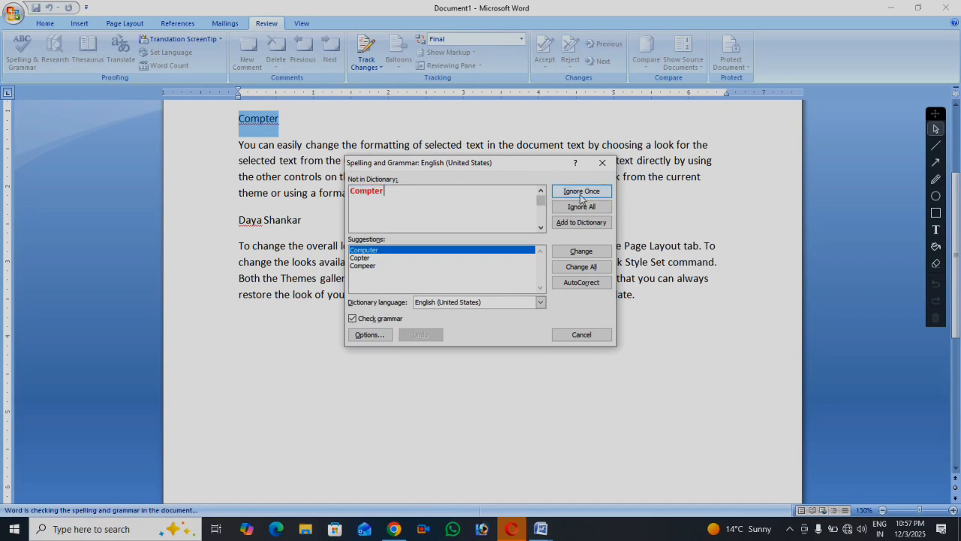
pyautogui.click(602, 162)
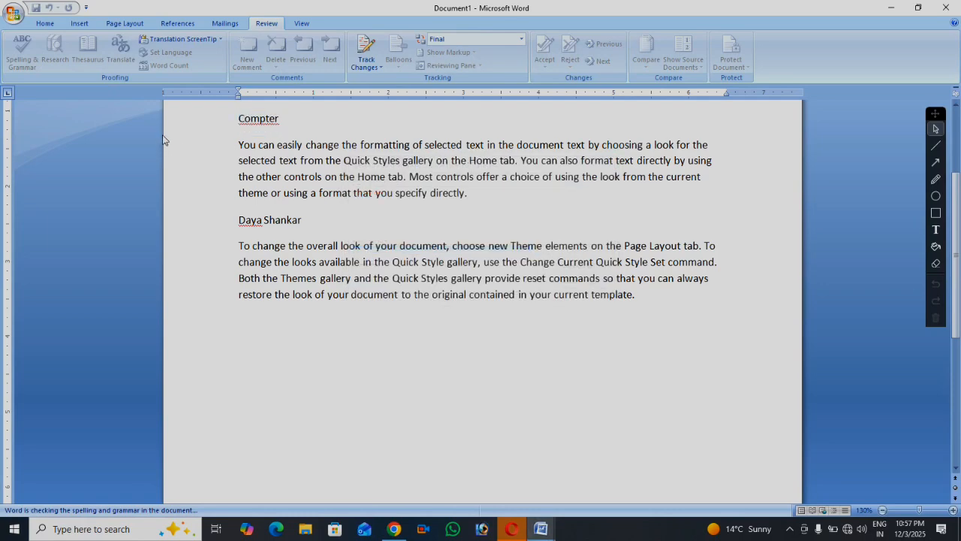
# Choose Ignore All for Compter from its spelling menu, then rerun Spelling & Grammar
pyautogui.scroll(2, 257, 133)
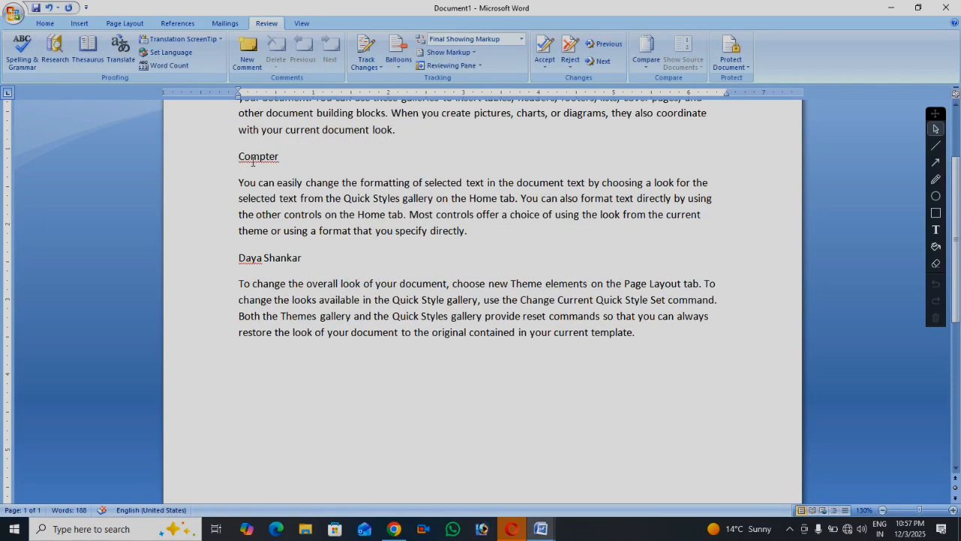
pyautogui.rightClick(253, 166)
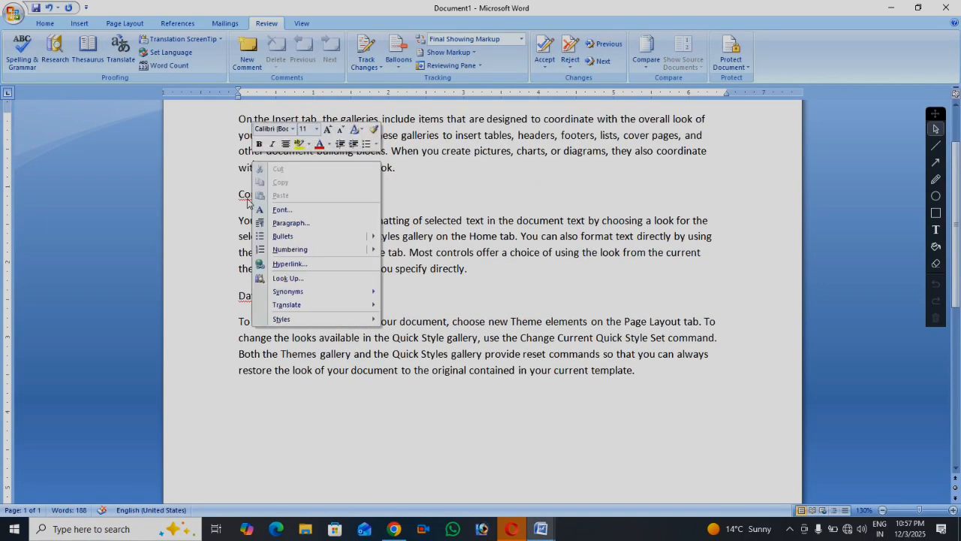
pyautogui.rightClick(247, 200)
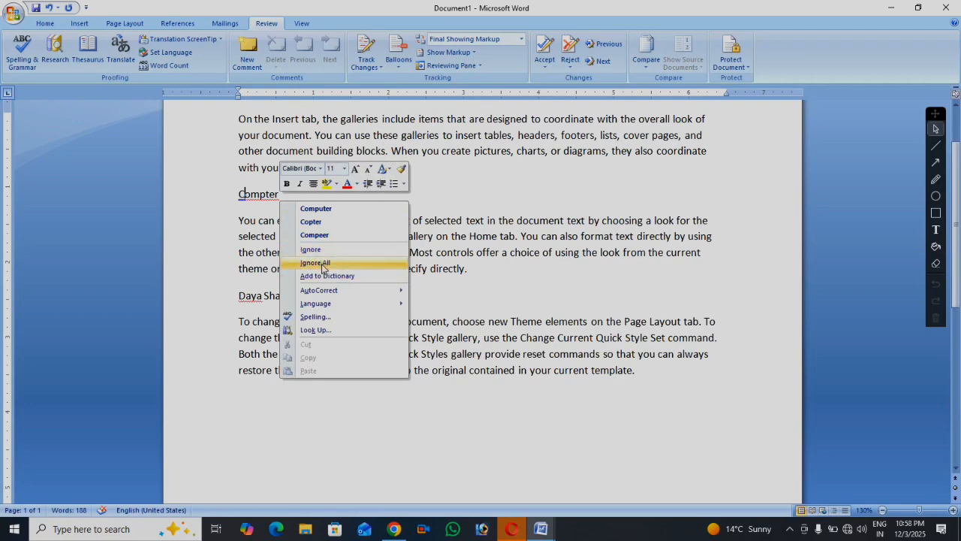
pyautogui.click(323, 264)
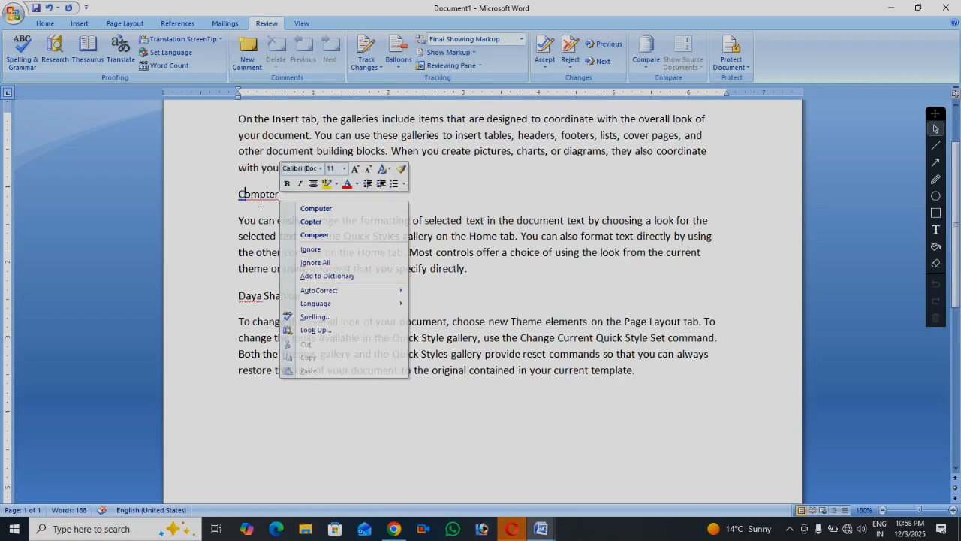
pyautogui.click(21, 53)
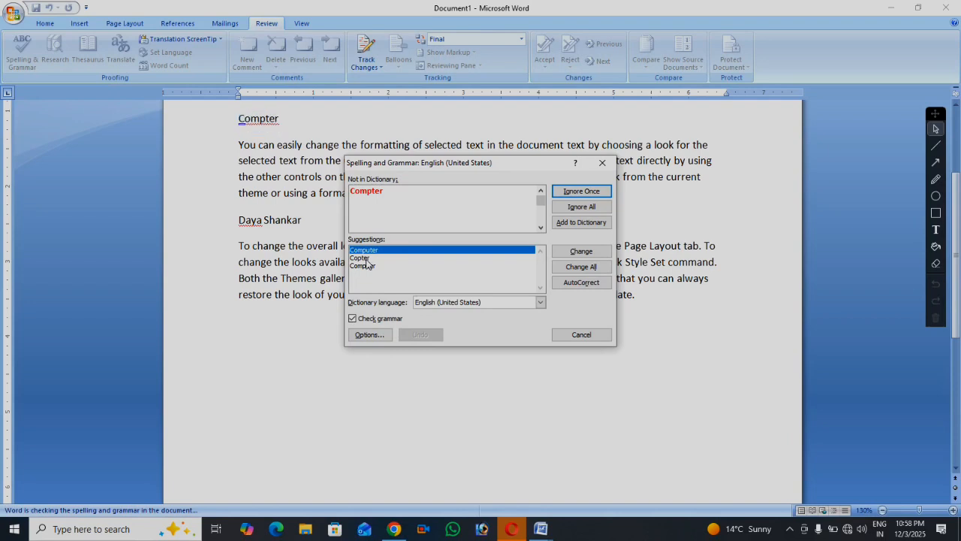
# Replace Compter with the suggestion Computer and add the flagged first name to the dictionary
pyautogui.click(366, 259)
pyautogui.click(368, 267)
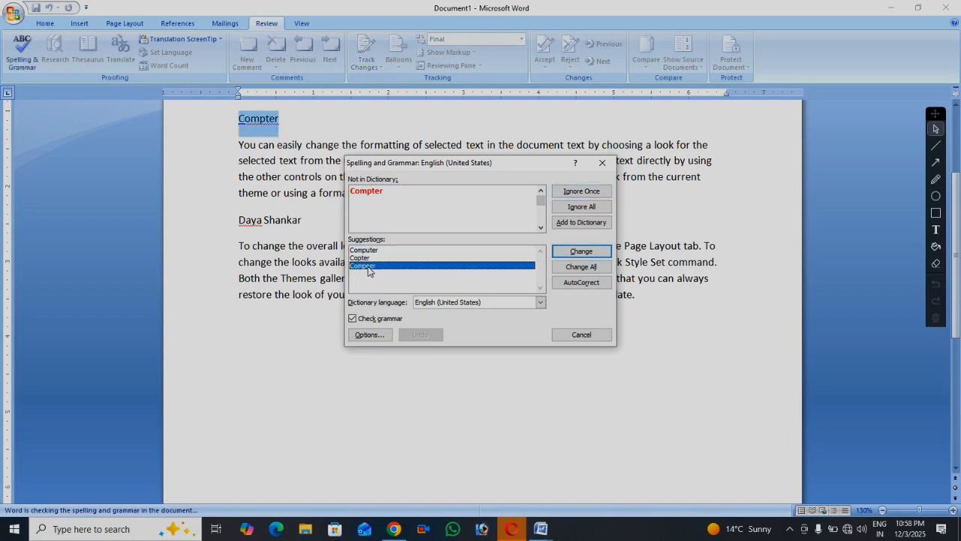
pyautogui.click(374, 251)
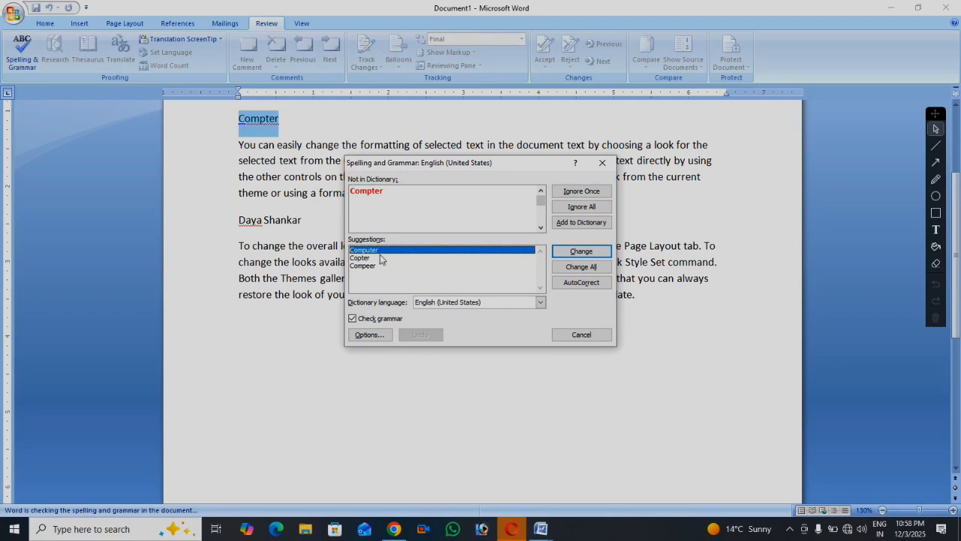
pyautogui.click(580, 254)
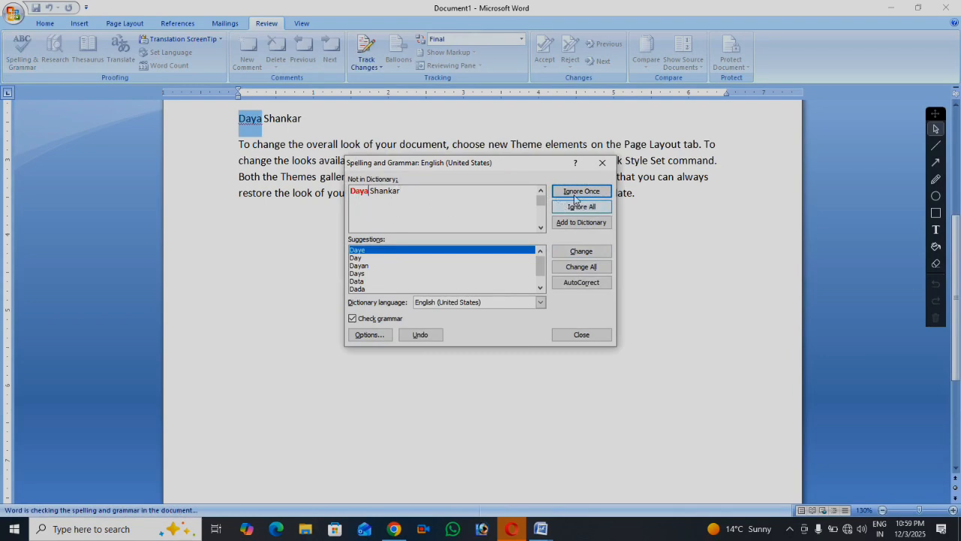
pyautogui.click(578, 223)
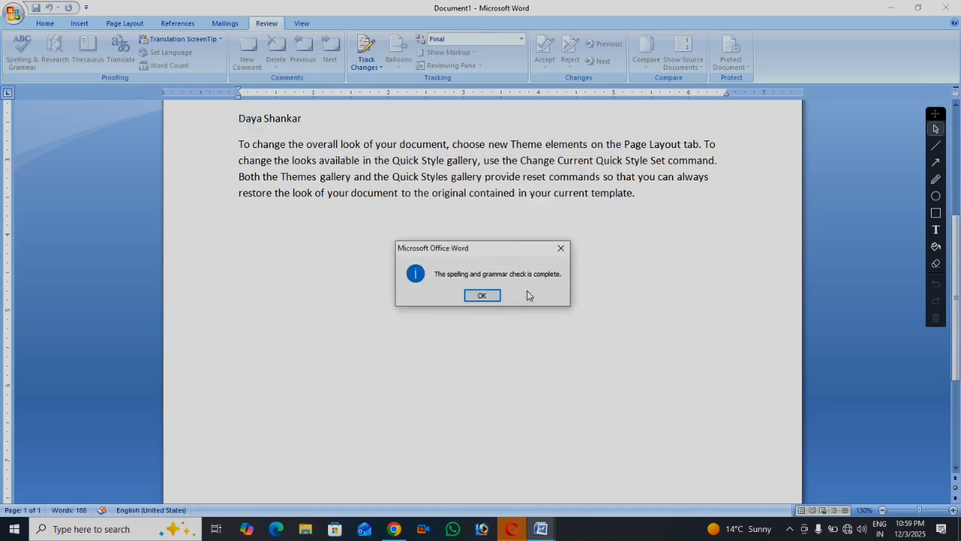
# Append two lines of a person's name below the text and start a spelling check with F7
pyautogui.click(482, 297)
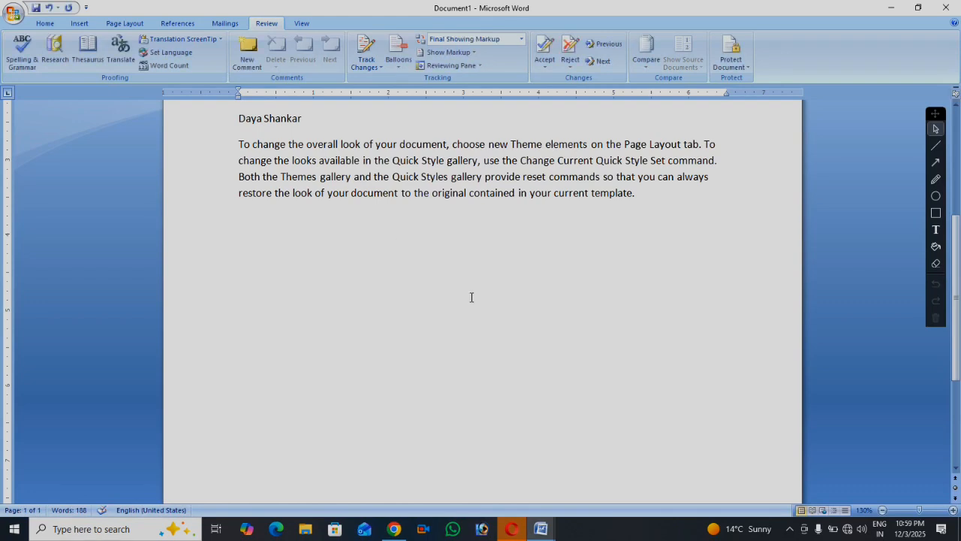
pyautogui.click(259, 236)
pyautogui.write('daya')
pyautogui.press('Return')
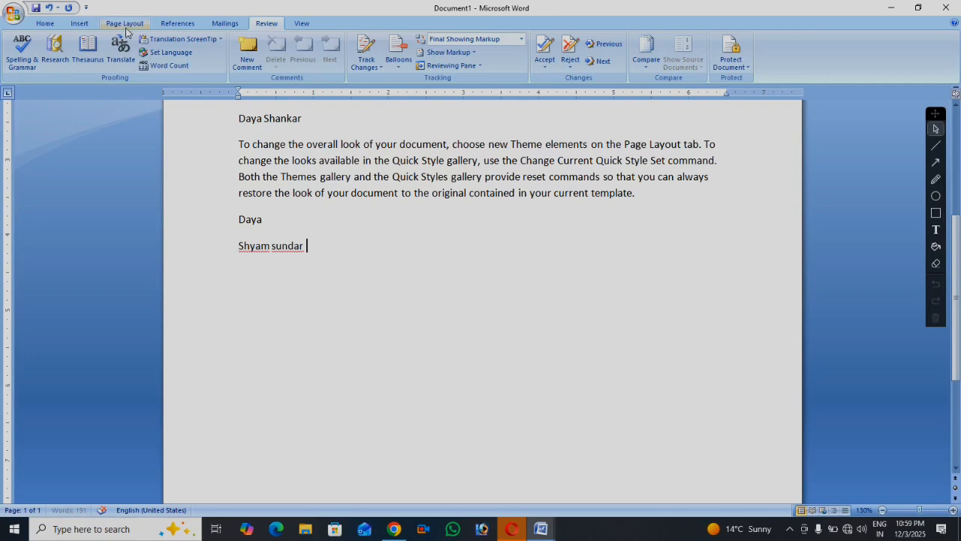
pyautogui.press('F7')
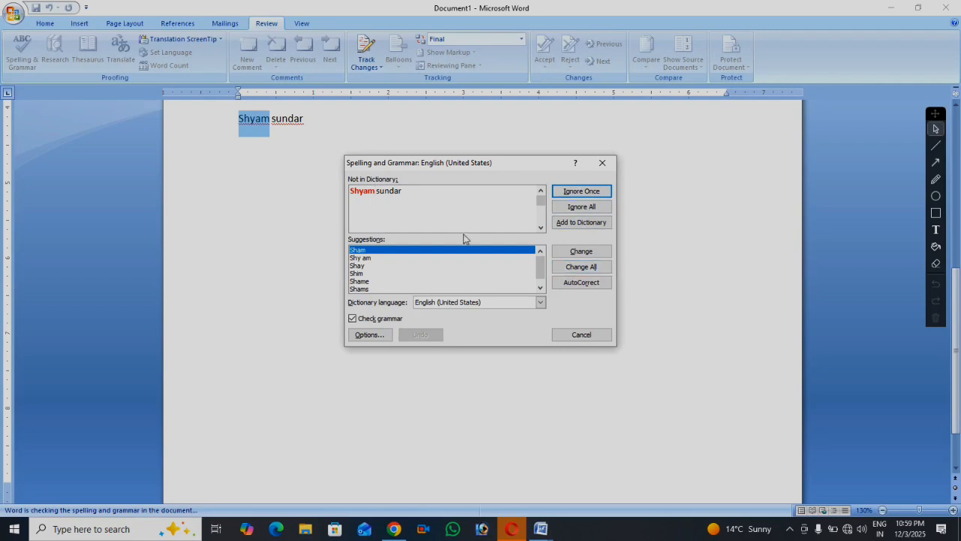
# Browse the suggested spellings, then Ignore All for both flagged name words and close the completion message
pyautogui.click(368, 266)
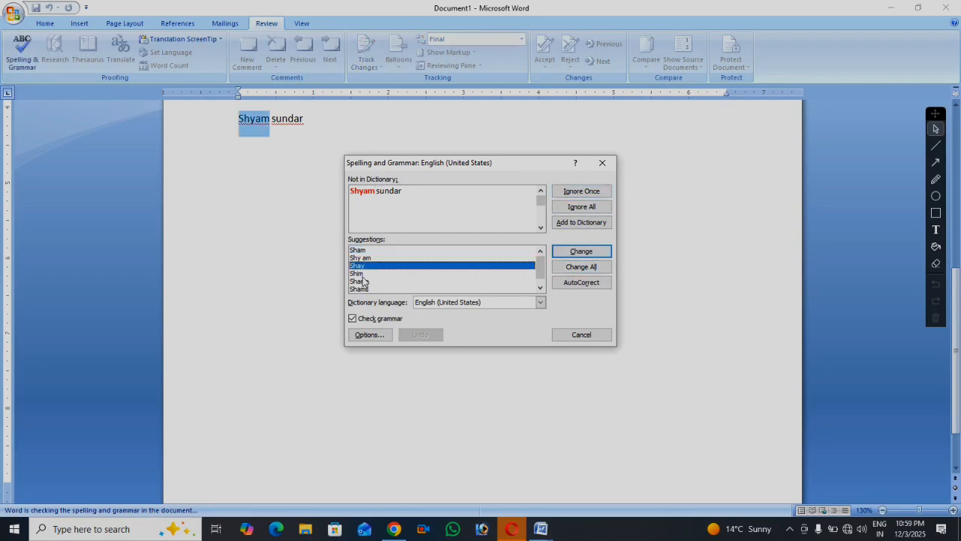
pyautogui.click(365, 274)
pyautogui.click(368, 282)
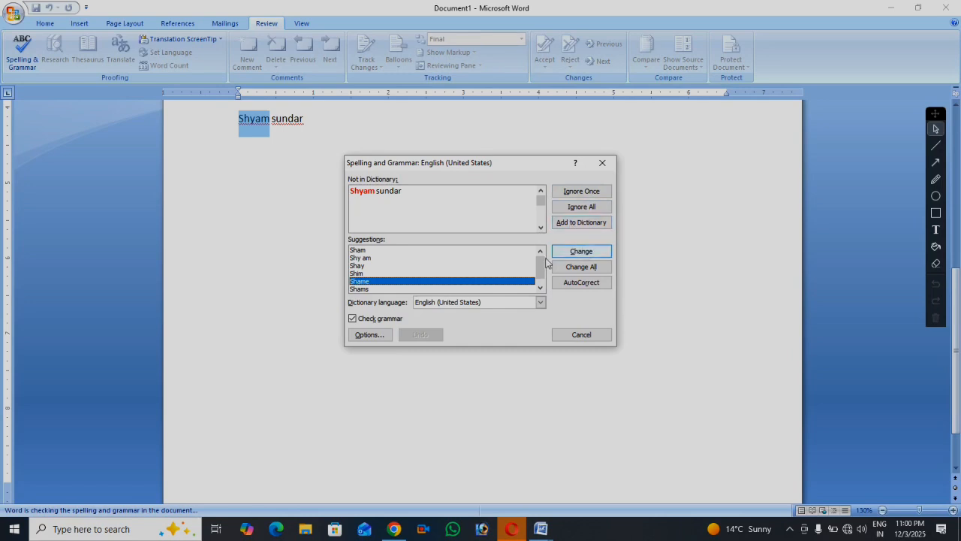
pyautogui.click(366, 250)
pyautogui.click(363, 266)
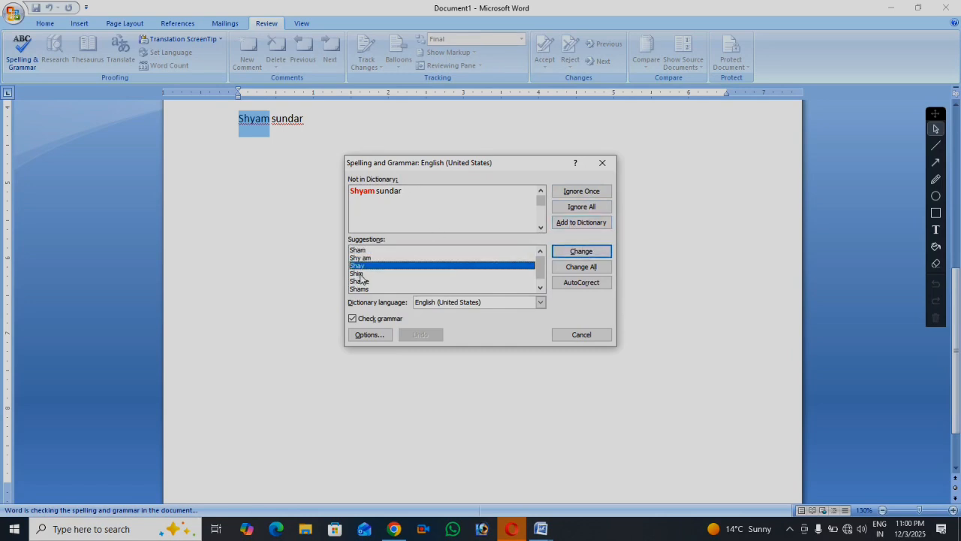
pyautogui.click(359, 275)
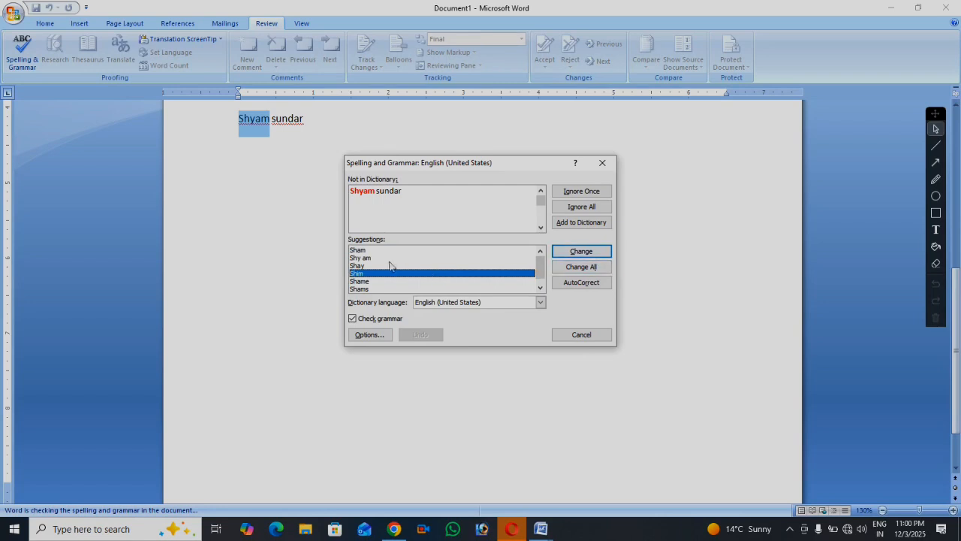
pyautogui.click(366, 258)
pyautogui.click(368, 251)
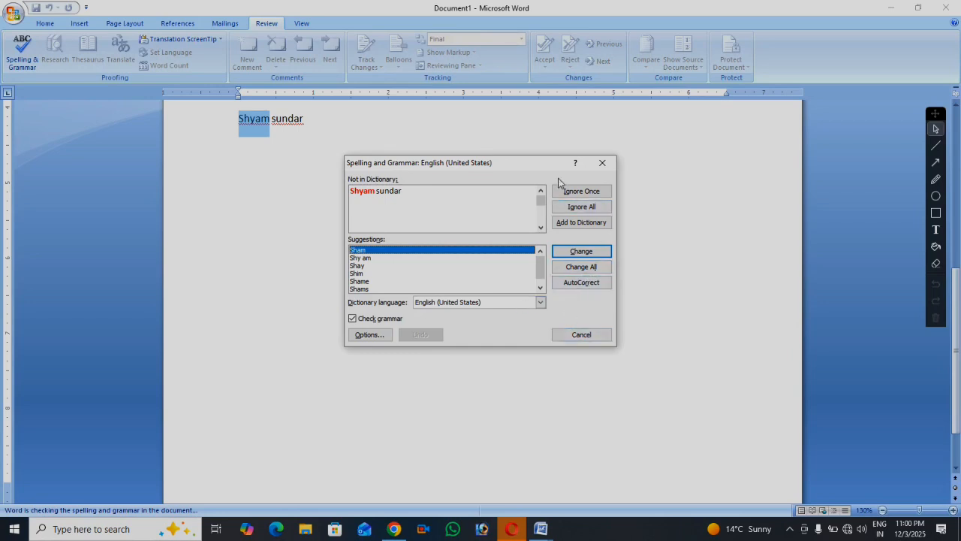
pyautogui.click(585, 206)
pyautogui.click(586, 208)
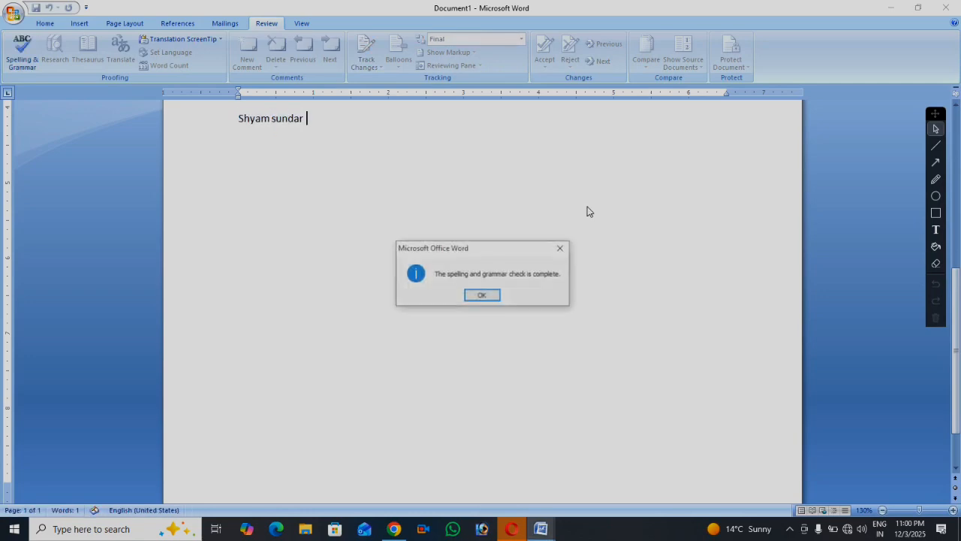
pyautogui.click(489, 294)
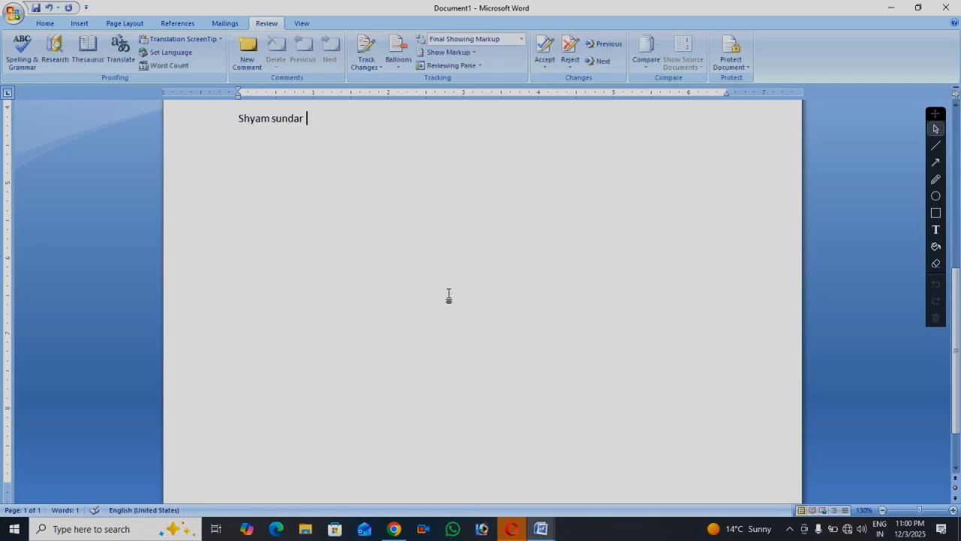
# Insert an empty line above the first paragraph at the top of the document
pyautogui.scroll(8, 448, 295)
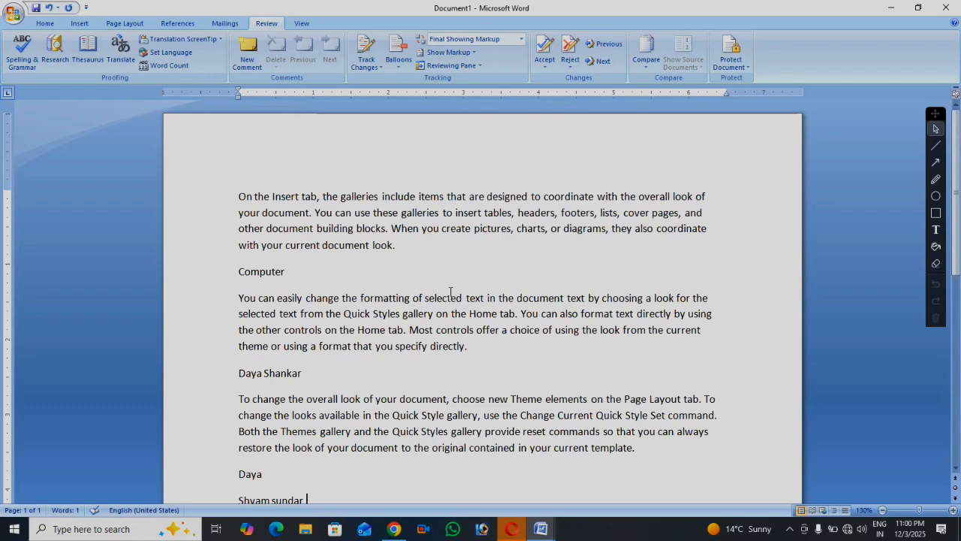
pyautogui.scroll(-2, 364, 339)
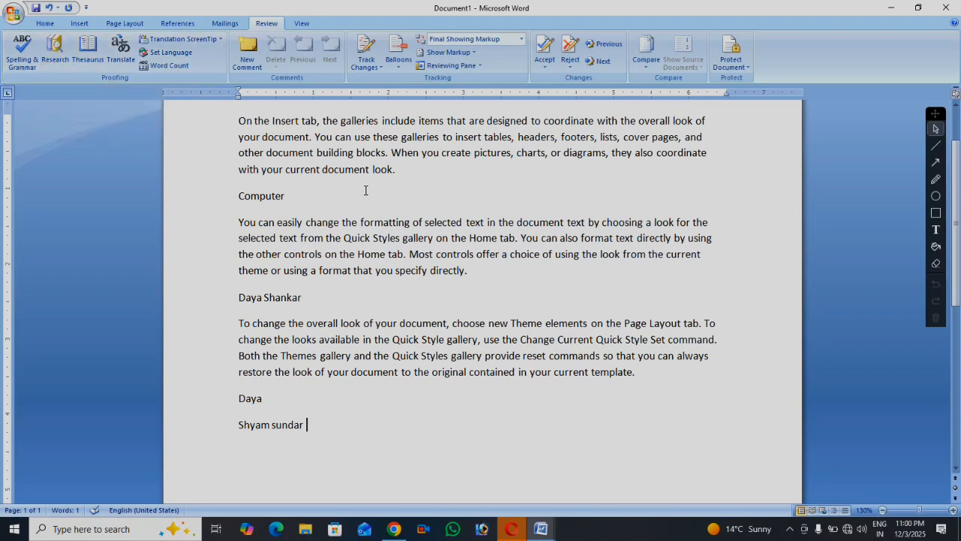
pyautogui.scroll(2, 439, 181)
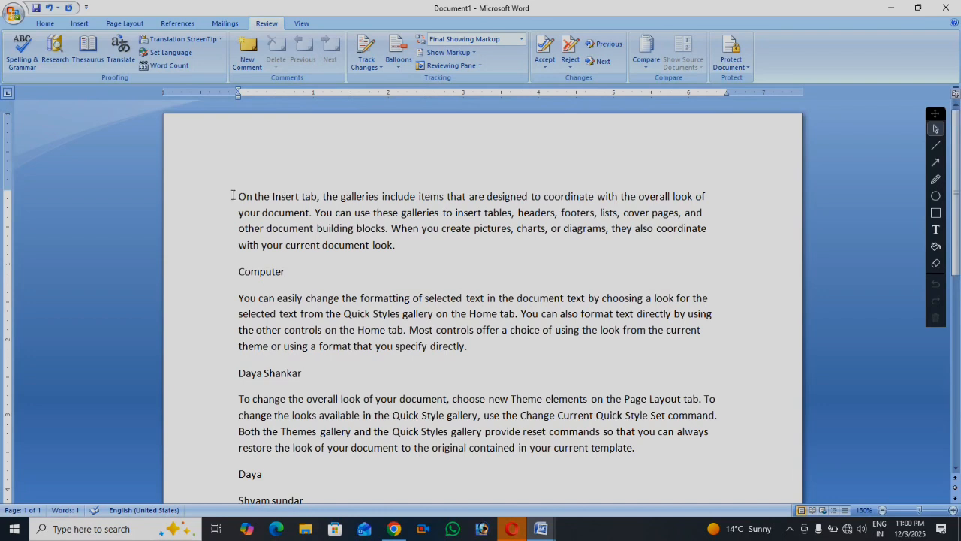
pyautogui.press('Return')
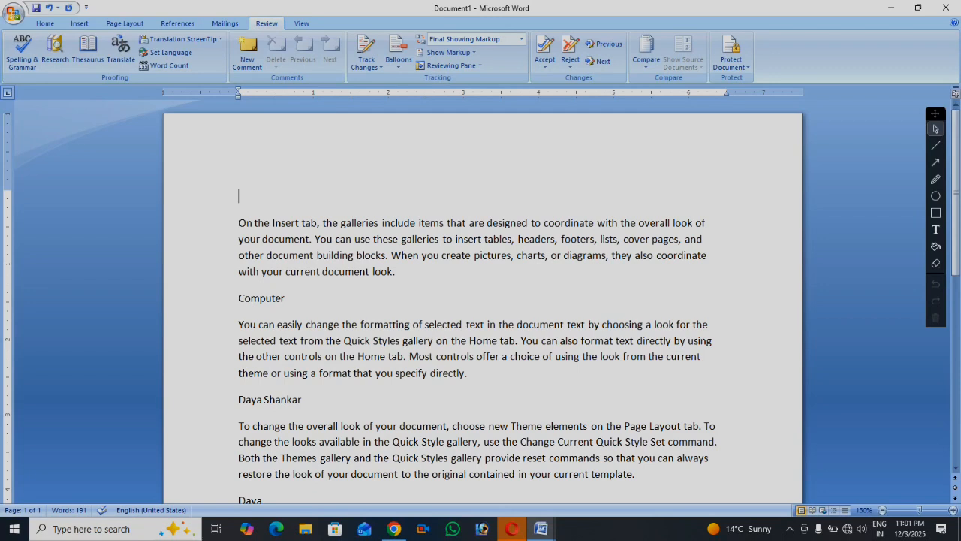
# Type 'teacher' on the empty top line, select it, and look it up in Research
pyautogui.click(55, 52)
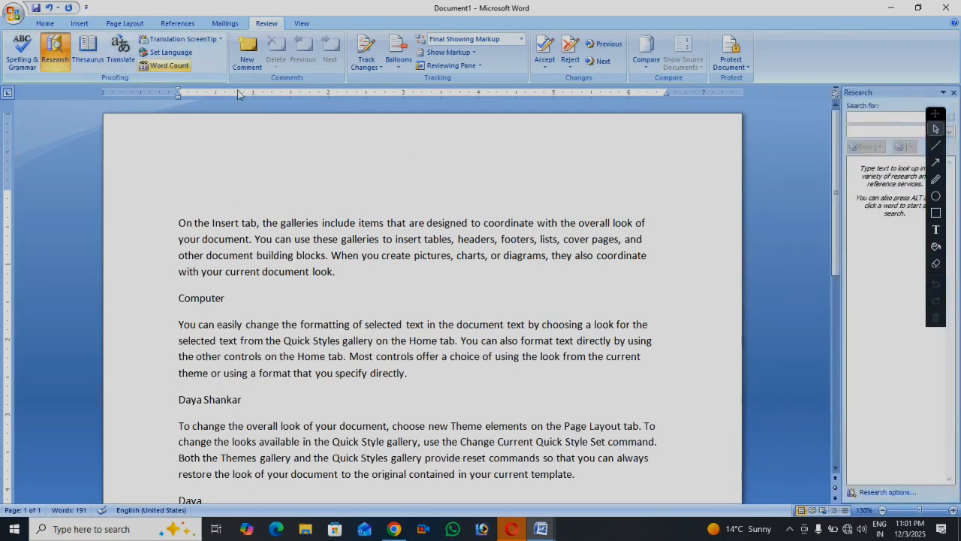
pyautogui.click(853, 117)
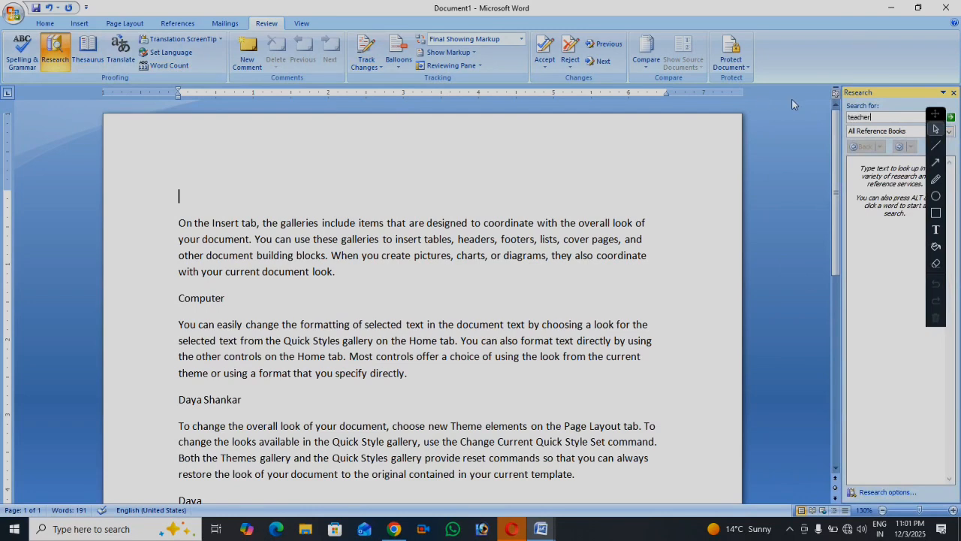
pyautogui.moveTo(935, 120)
pyautogui.mouseDown()
pyautogui.moveTo(886, 226)
pyautogui.moveTo(781, 198)
pyautogui.mouseUp()
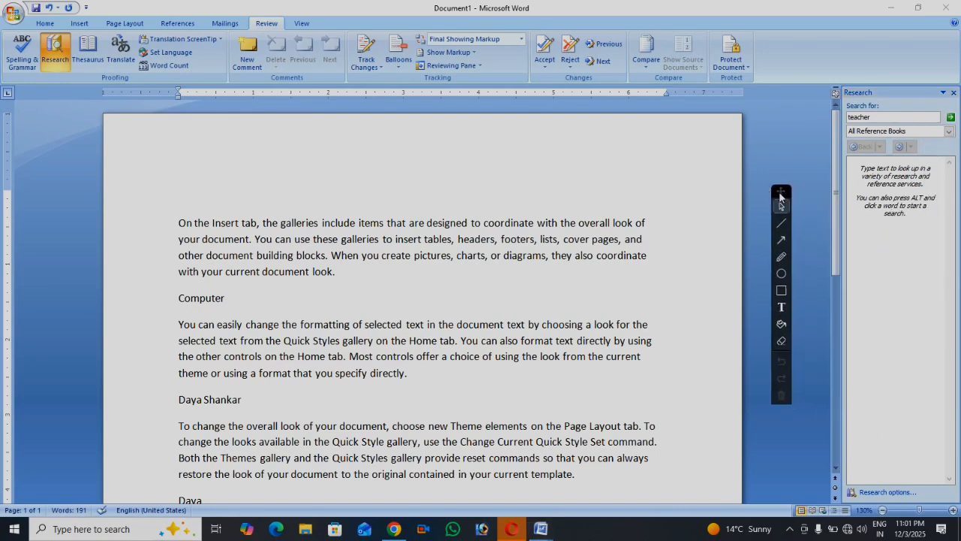
pyautogui.click(954, 92)
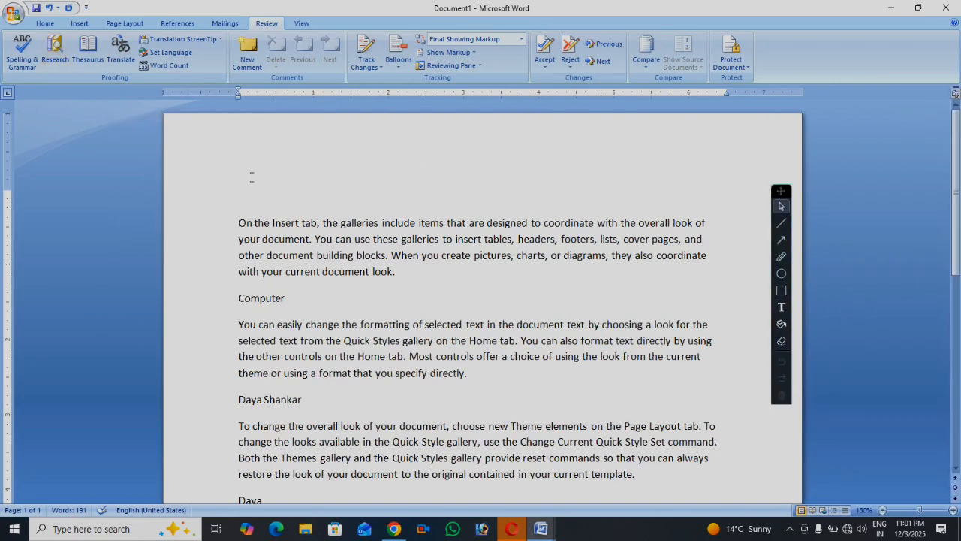
pyautogui.write('teacher')
pyautogui.hotkey('shift', 'Left')
pyautogui.hotkey('shift', 'Left')
pyautogui.hotkey('shift', 'Left')
pyautogui.hotkey('shift', 'Left')
pyautogui.hotkey('shift', 'Left')
pyautogui.hotkey('shift', 'Left')
pyautogui.hotkey('shift', 'Left')
pyautogui.hotkey('shift', 'Left')
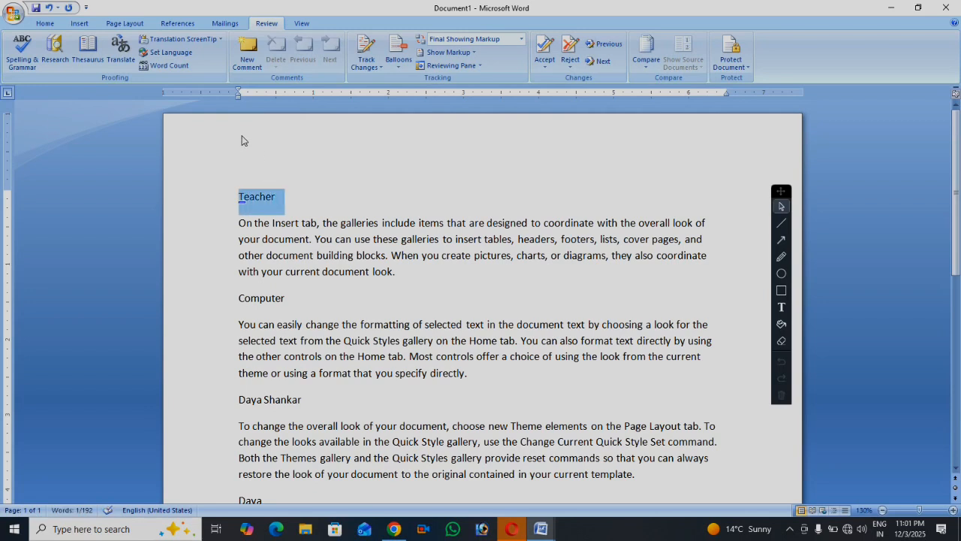
pyautogui.click(55, 51)
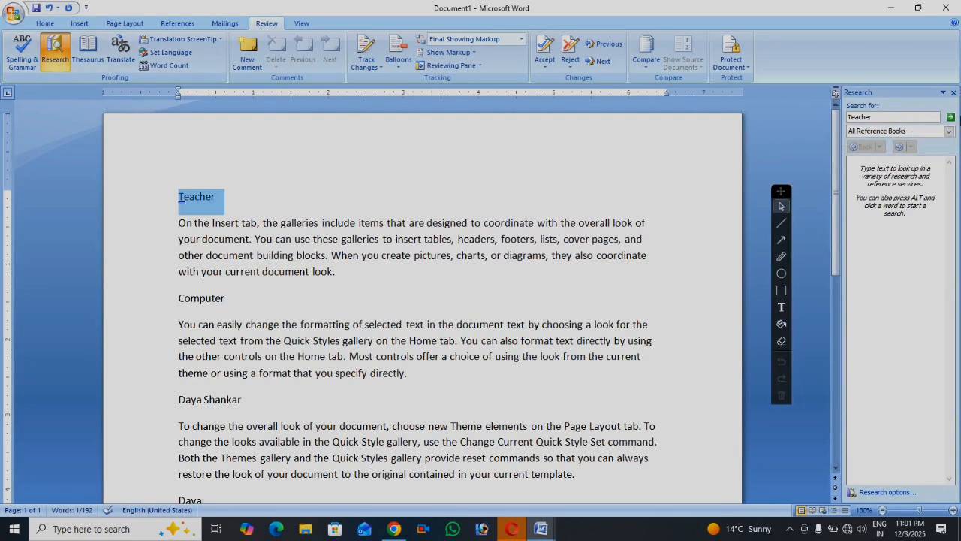
# Search the thesaurus for Teacher and replace it with the synonym educator
pyautogui.click(952, 118)
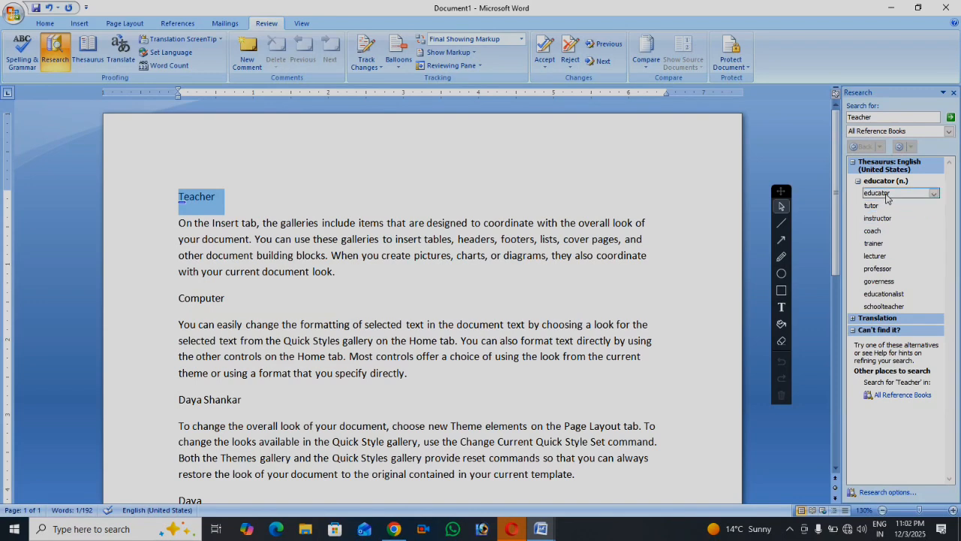
pyautogui.click(934, 195)
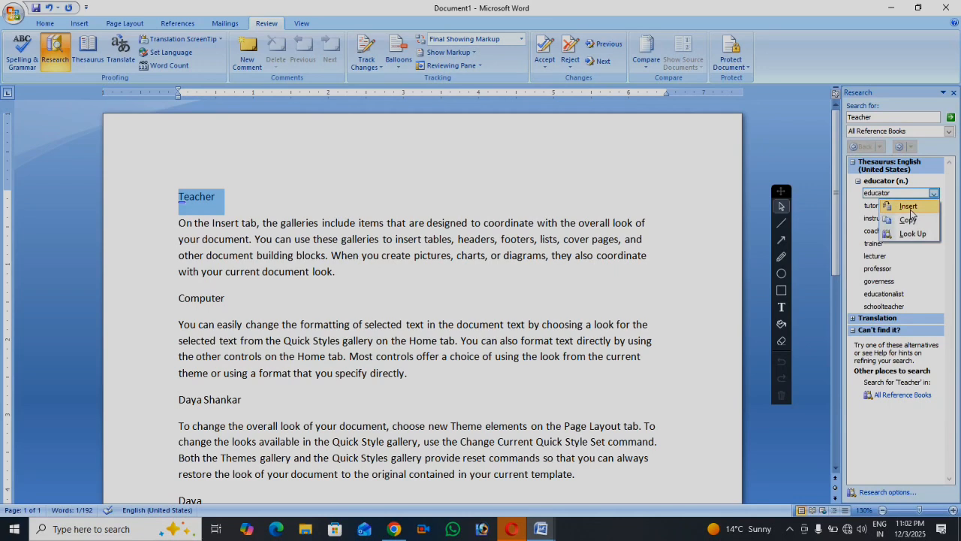
pyautogui.click(908, 207)
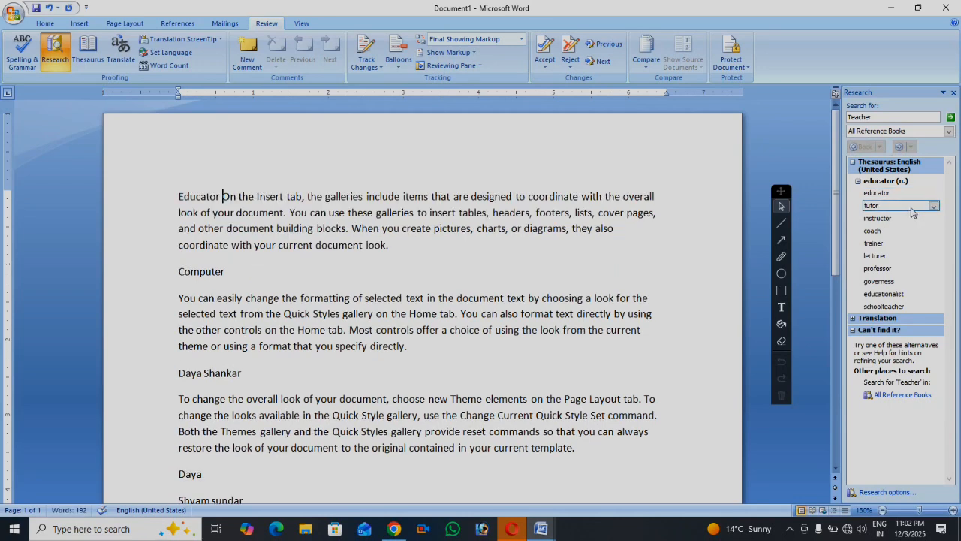
# Copy the synonym professor and paste it into the second paragraph
pyautogui.click(426, 253)
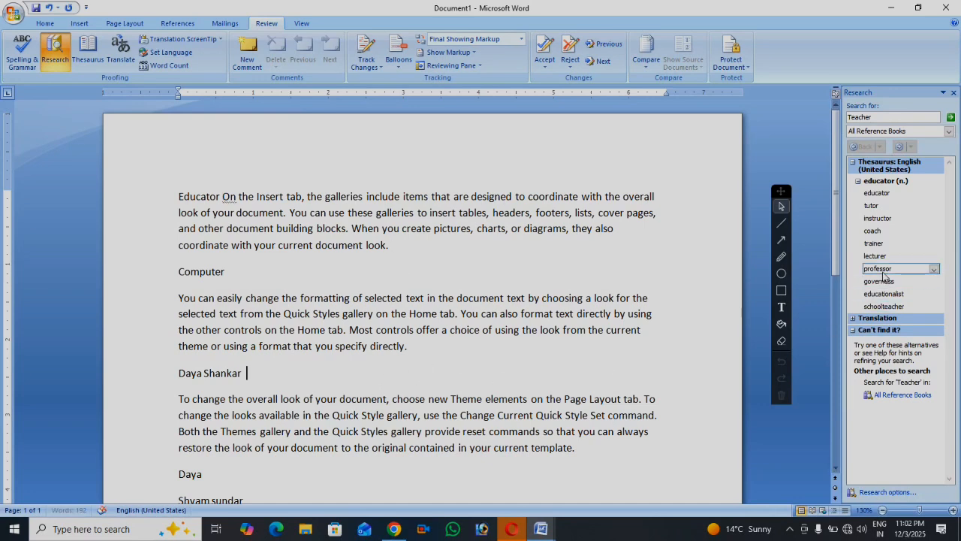
pyautogui.click(934, 269)
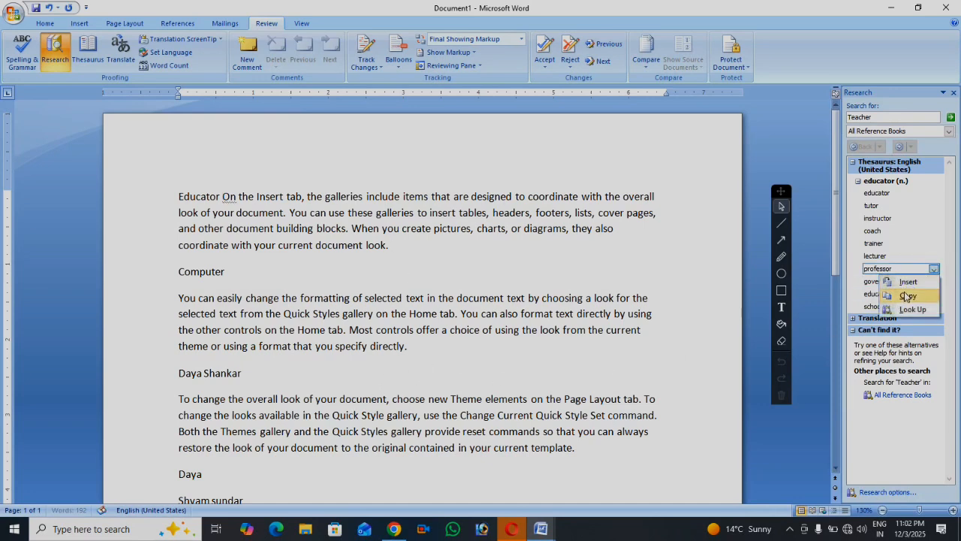
pyautogui.click(907, 296)
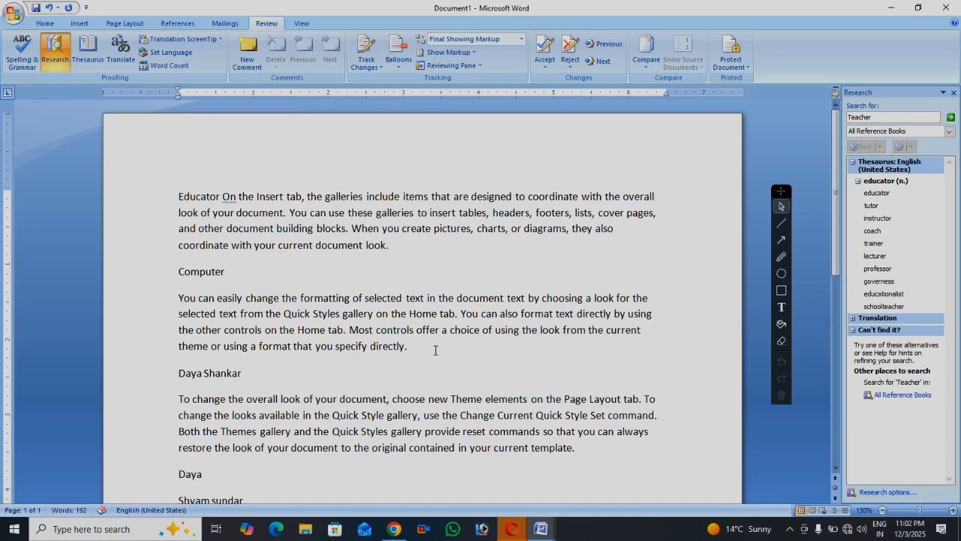
pyautogui.hotkey('ctrl', 'v')
# Select the pasted word 'Professor' and look up 'computer' in the Thesaurus
pyautogui.moveTo(395, 301); pyautogui.dragTo(352, 307)
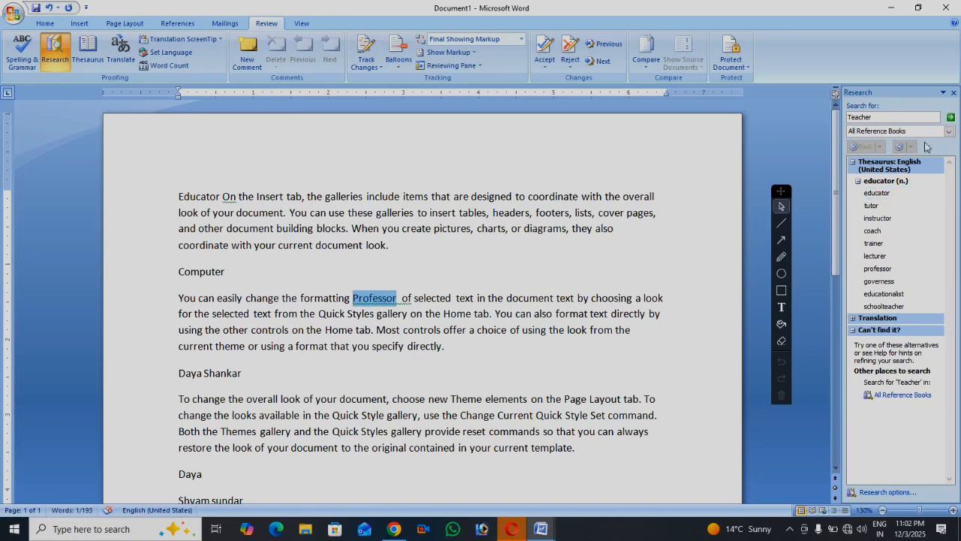
pyautogui.doubleClick(882, 118)
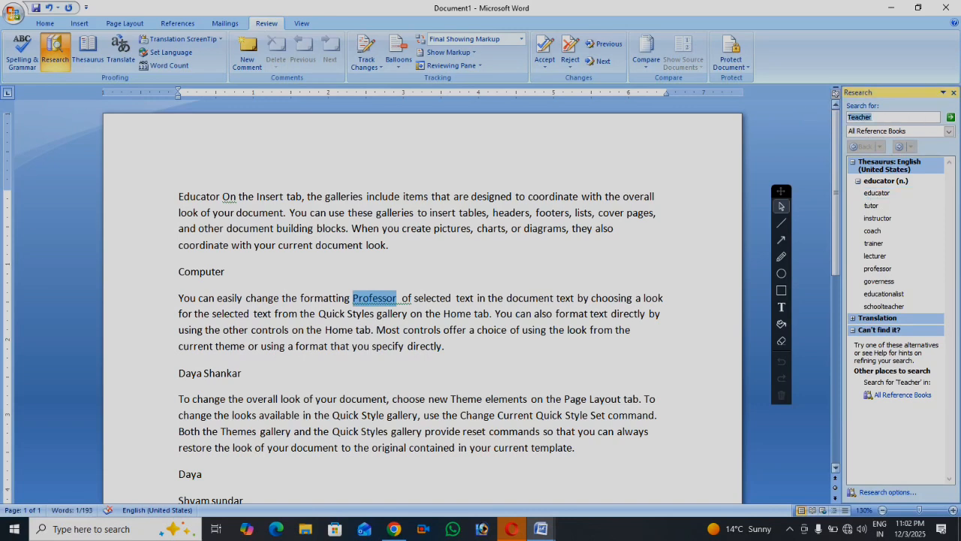
pyautogui.write('d')
pyautogui.press('Return')
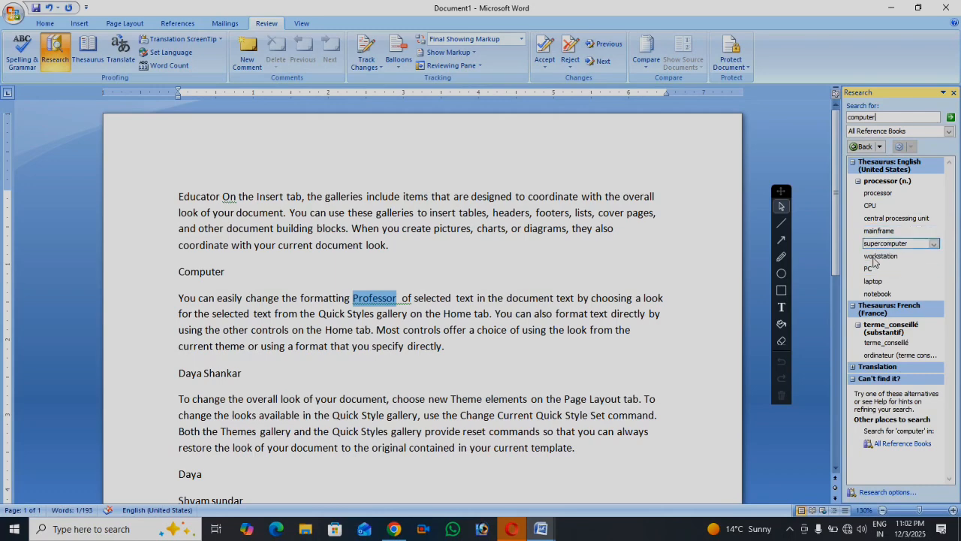
# Replace 'Professor' with the synonym CPU, insert 'processor' after it, and close the Research pane
pyautogui.click(877, 231)
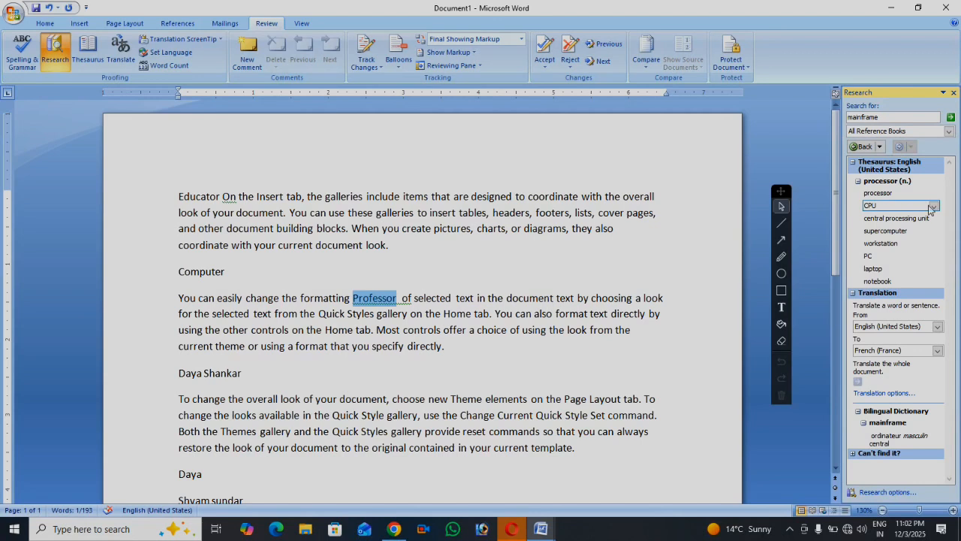
pyautogui.click(933, 206)
pyautogui.click(908, 218)
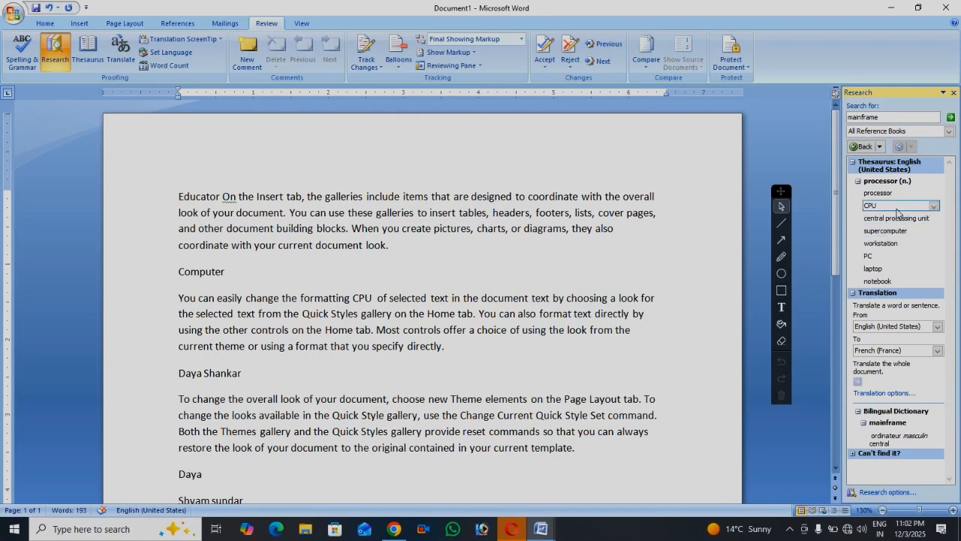
pyautogui.click(934, 192)
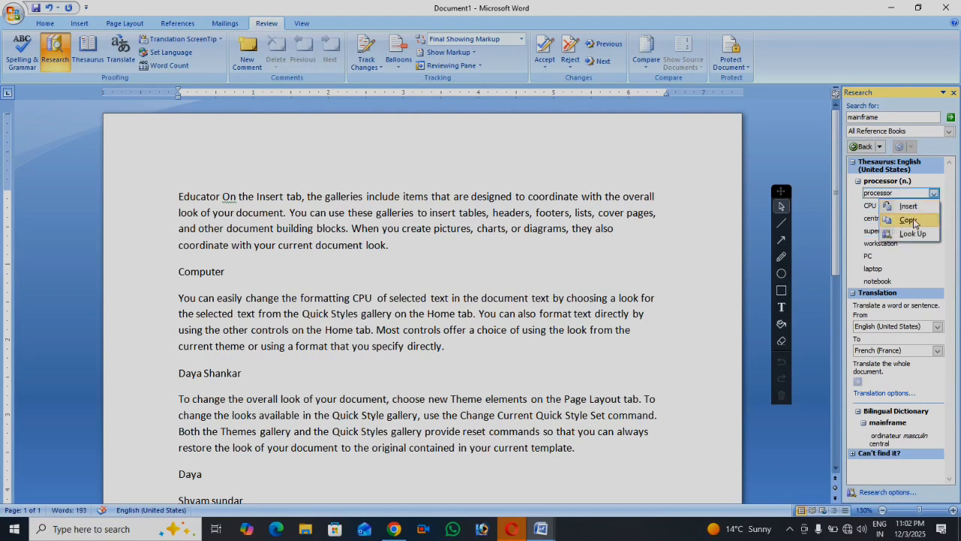
pyautogui.click(921, 210)
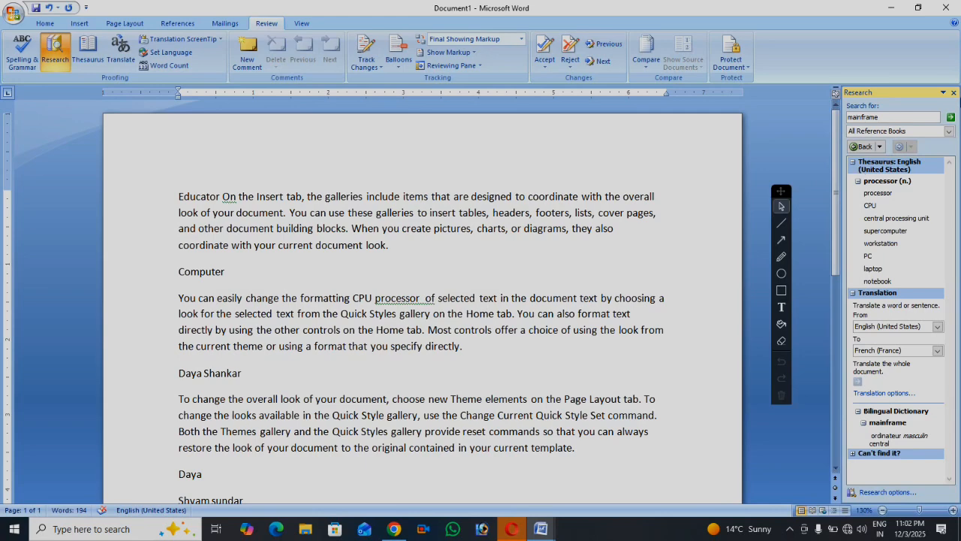
pyautogui.click(954, 93)
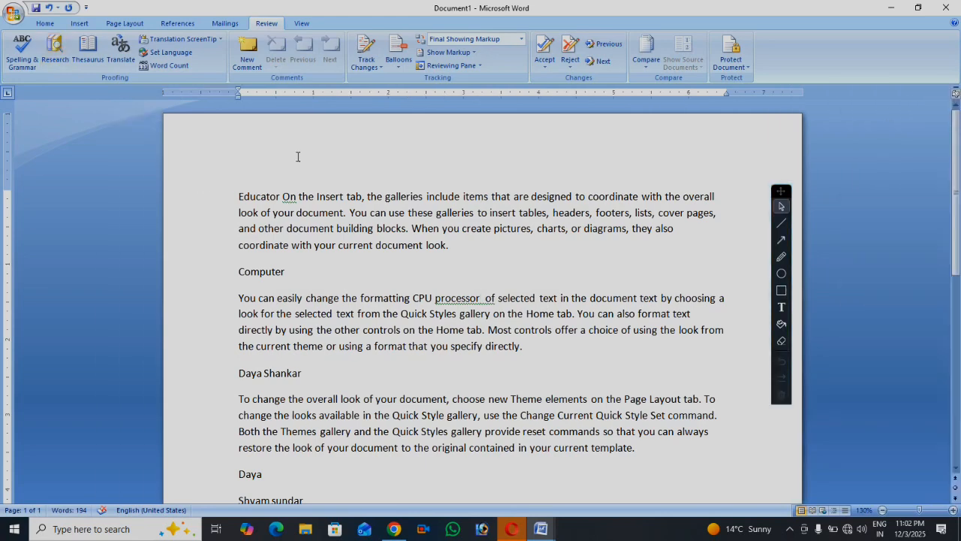
pyautogui.click(88, 60)
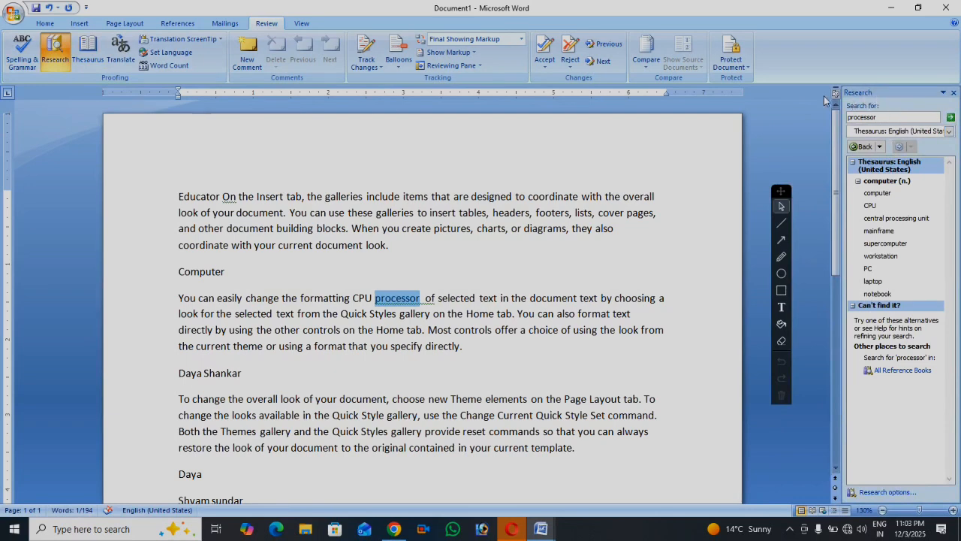
pyautogui.click(952, 92)
pyautogui.click(54, 51)
pyautogui.moveTo(893, 92); pyautogui.dragTo(545, 126)
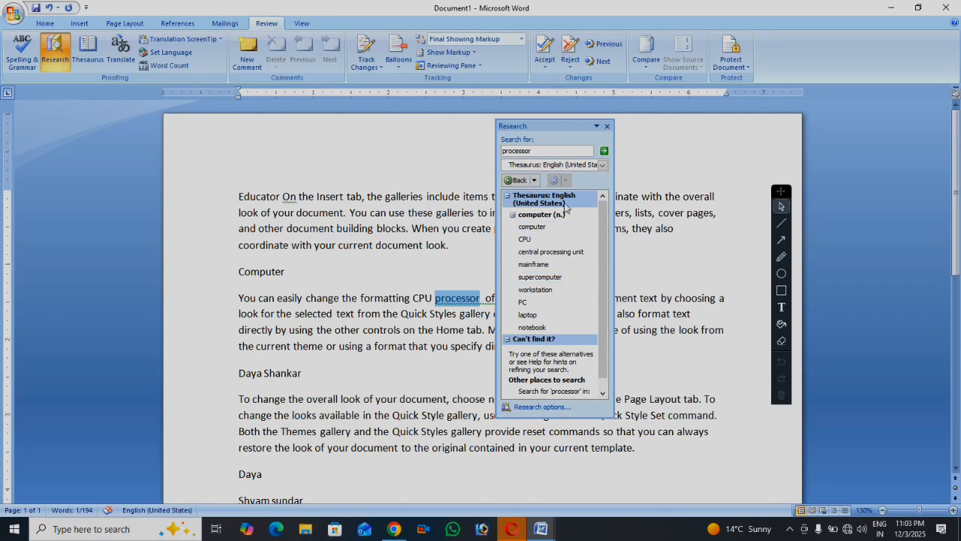
pyautogui.click(607, 126)
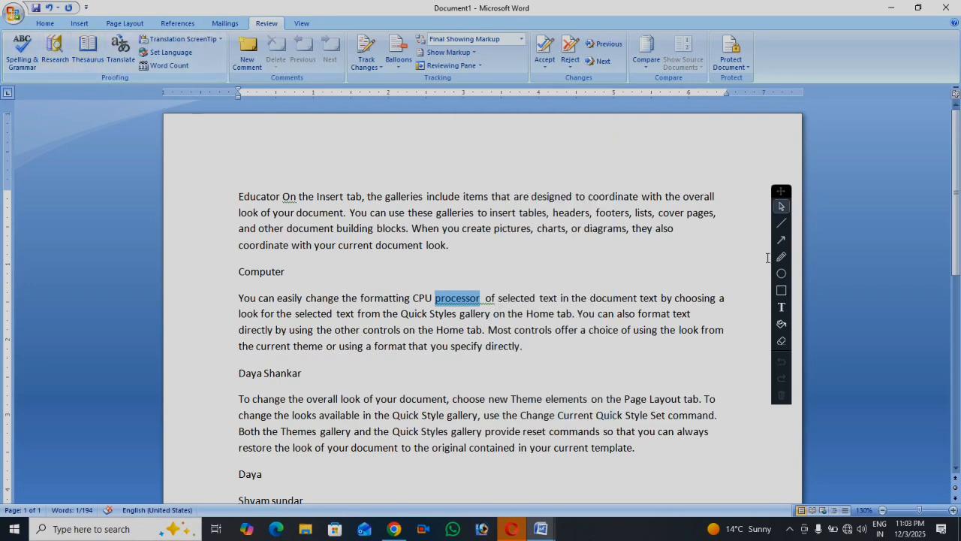
pyautogui.moveTo(781, 194); pyautogui.dragTo(883, 172)
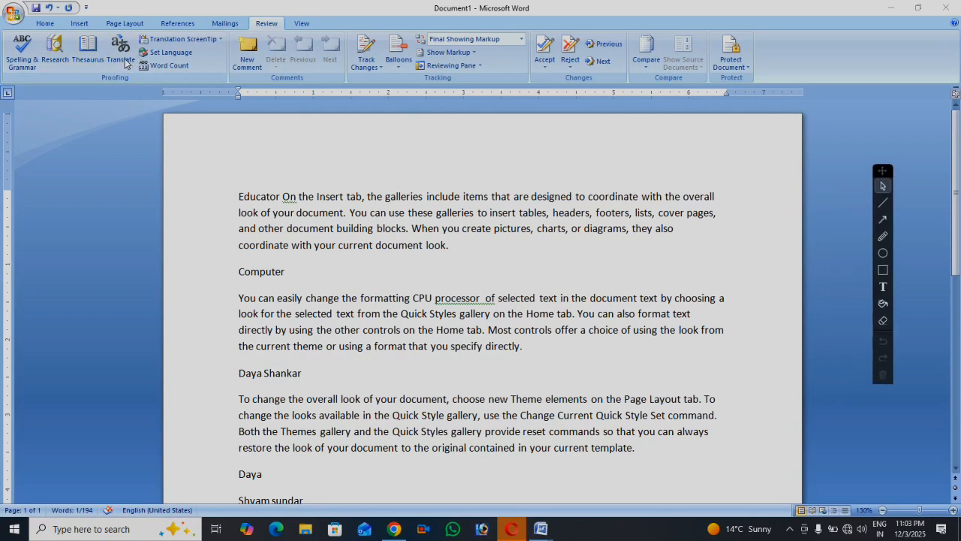
pyautogui.click(259, 217)
pyautogui.moveTo(240, 198); pyautogui.dragTo(456, 239)
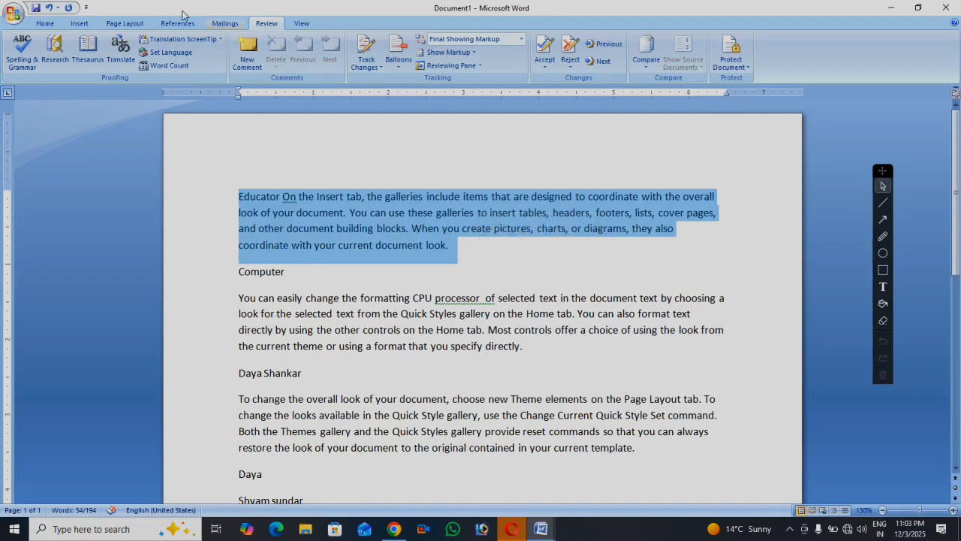
pyautogui.click(460, 257)
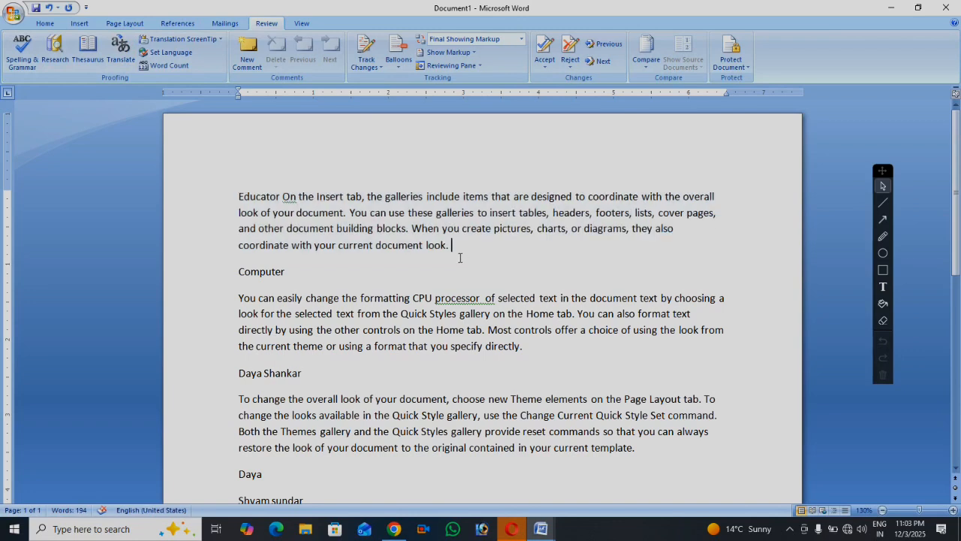
pyautogui.moveTo(455, 251); pyautogui.dragTo(240, 184)
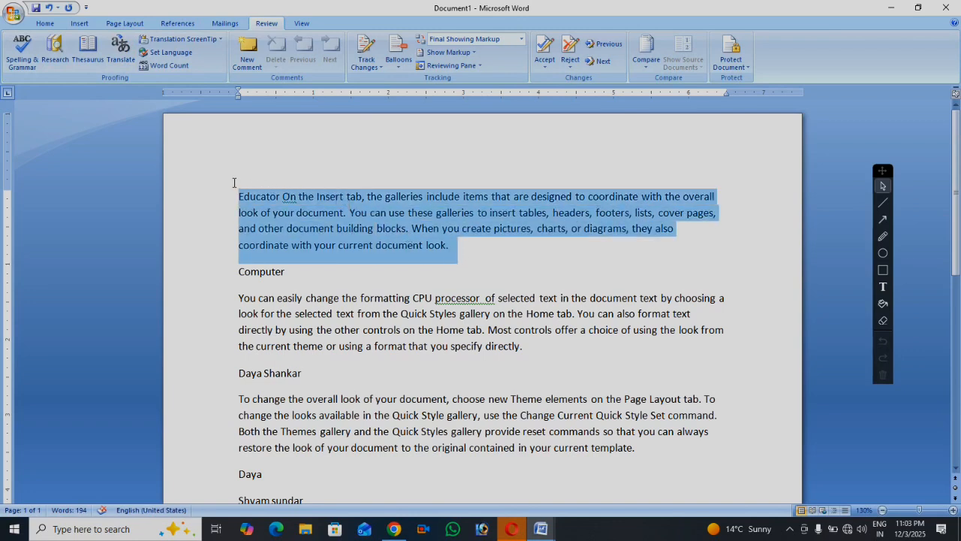
pyautogui.click(121, 51)
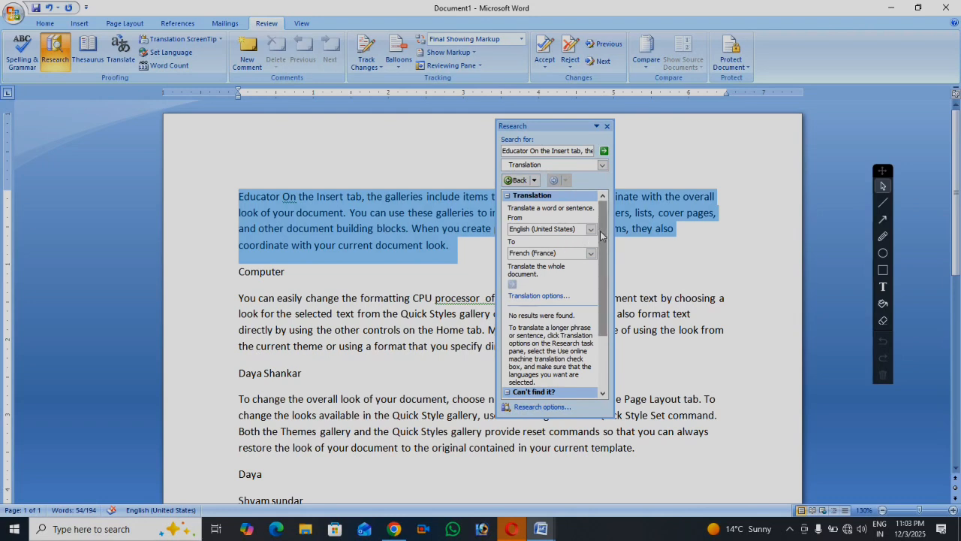
pyautogui.click(591, 254)
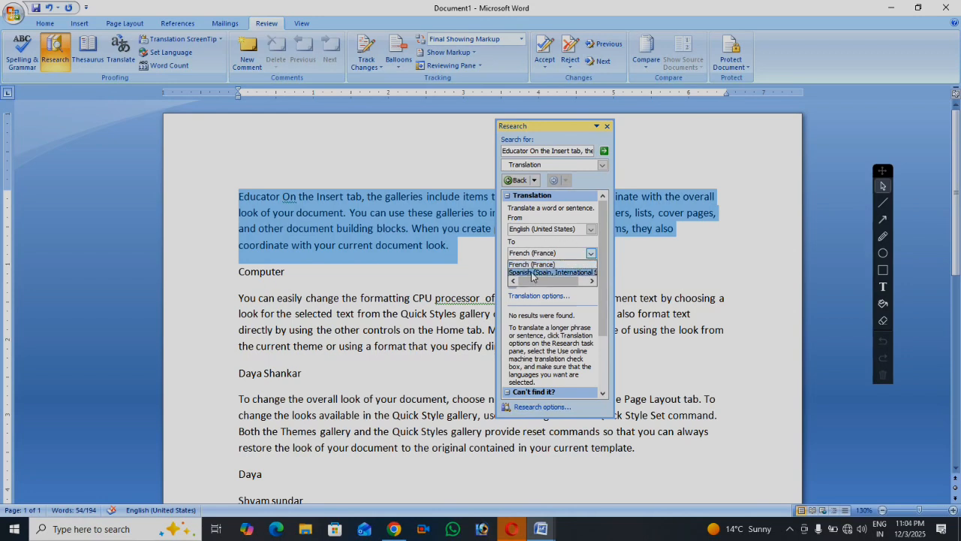
pyautogui.click(530, 266)
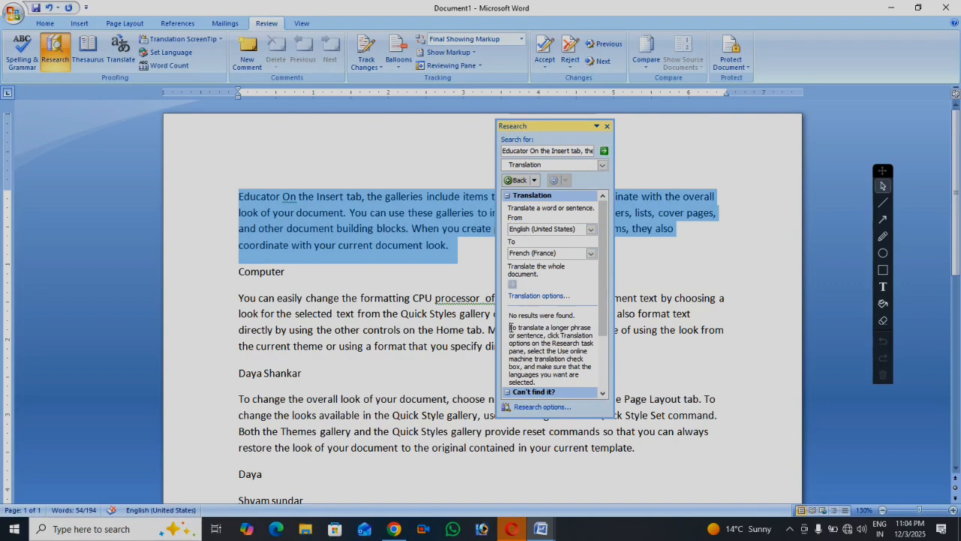
pyautogui.moveTo(510, 328); pyautogui.dragTo(563, 381)
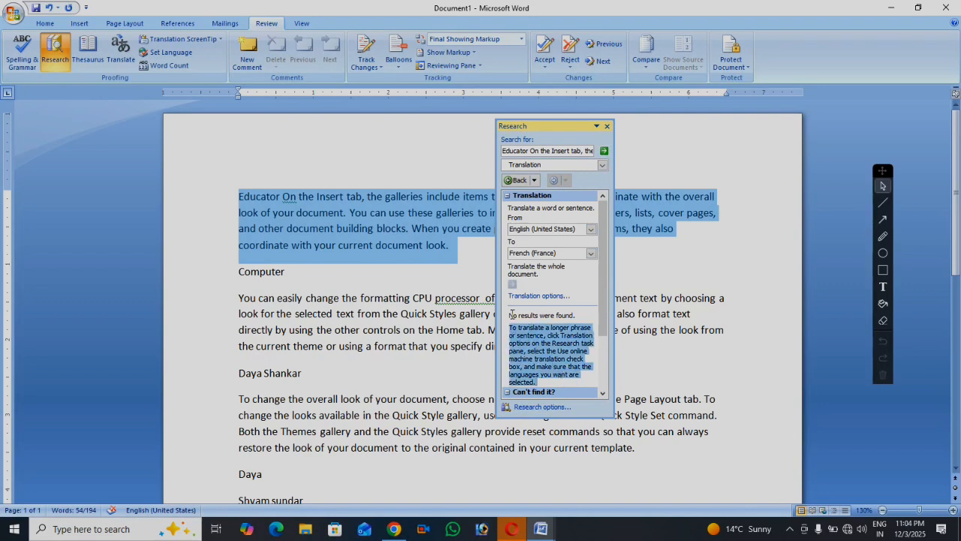
pyautogui.moveTo(509, 315); pyautogui.dragTo(591, 328)
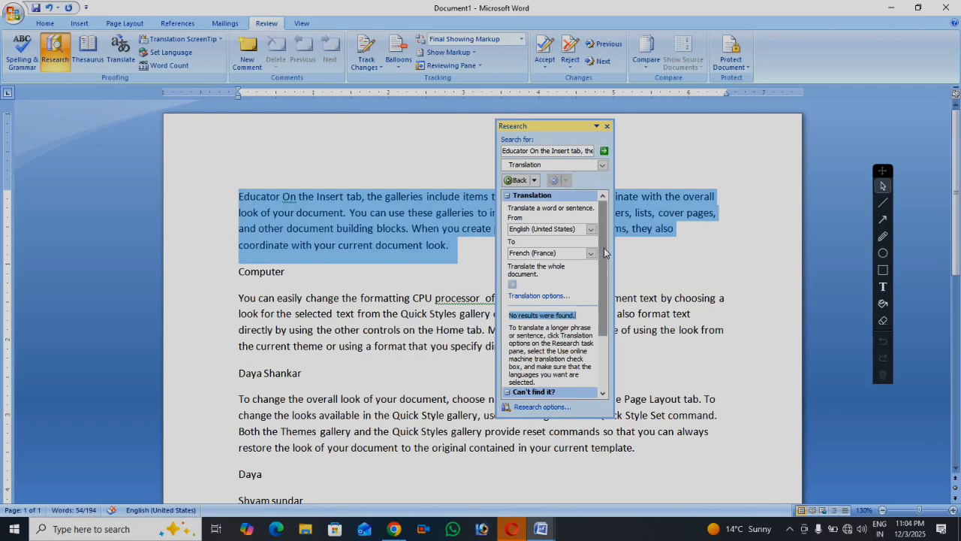
pyautogui.click(608, 126)
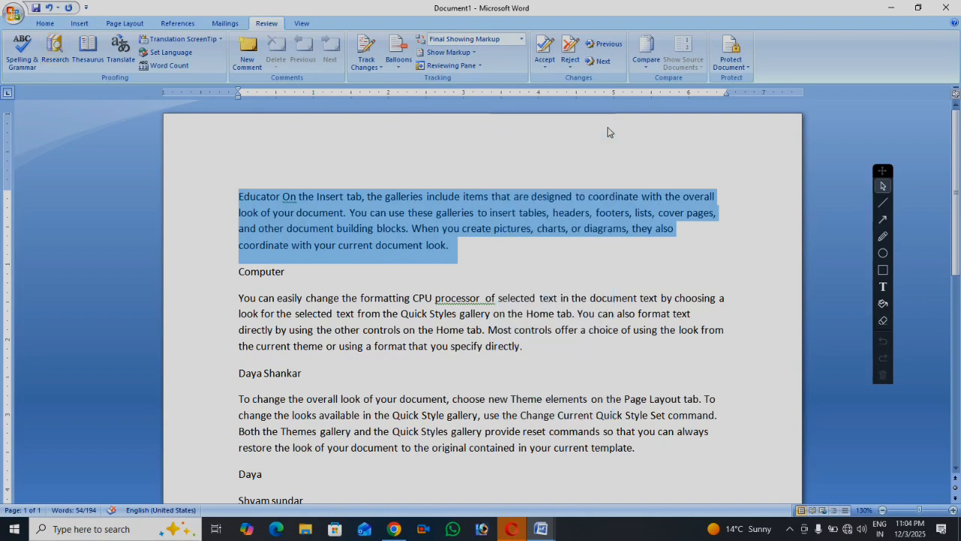
# With the first paragraph selected, choose English (United States) from the Translation ScreenTip language list
pyautogui.click(512, 259)
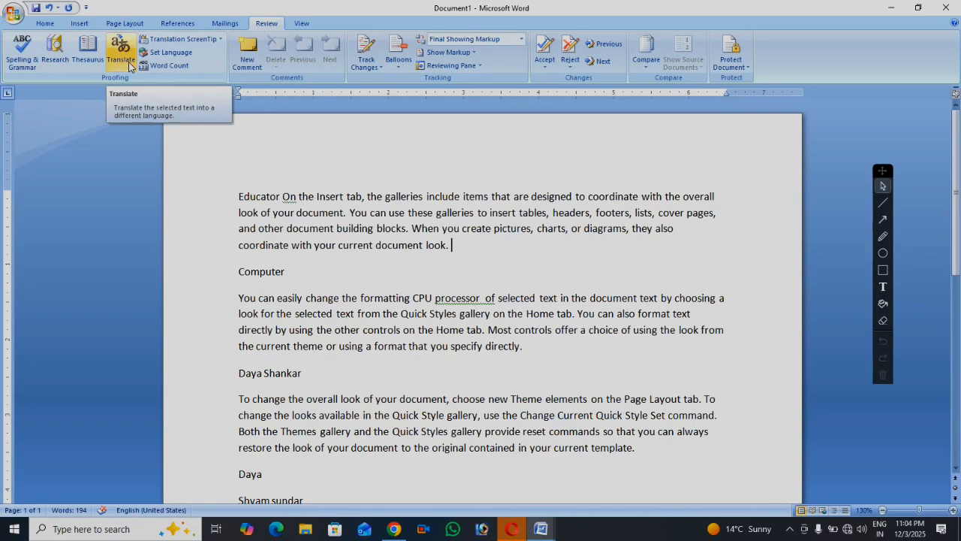
pyautogui.click(220, 41)
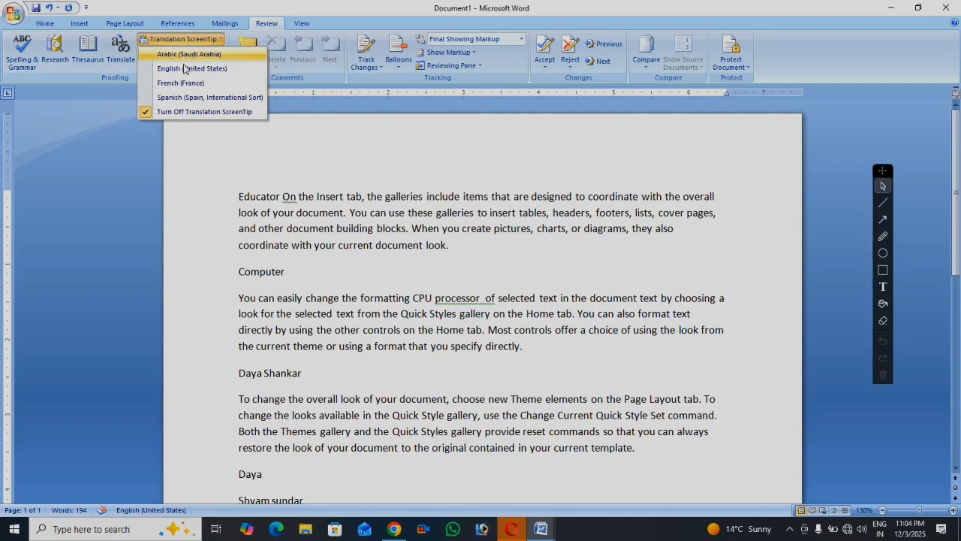
pyautogui.click(221, 212)
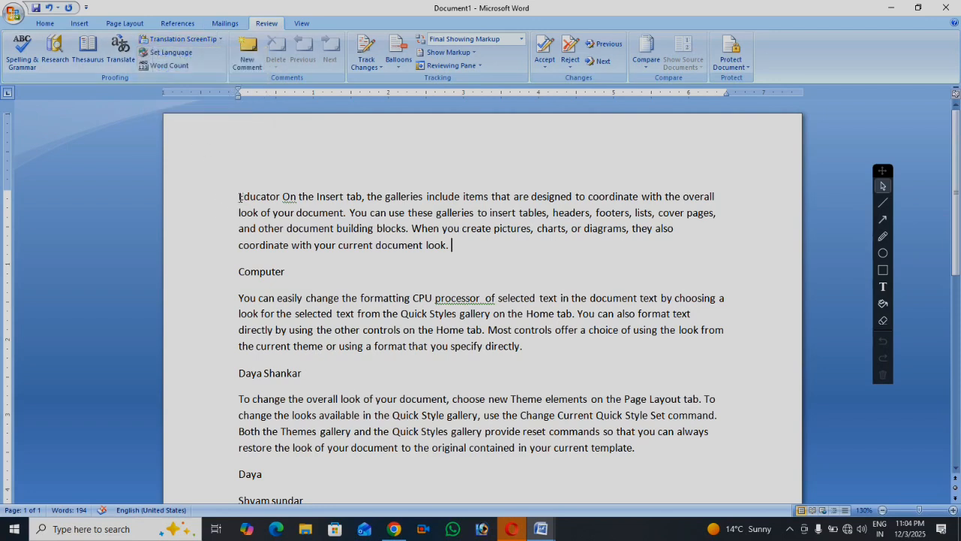
pyautogui.moveTo(239, 196); pyautogui.dragTo(462, 253)
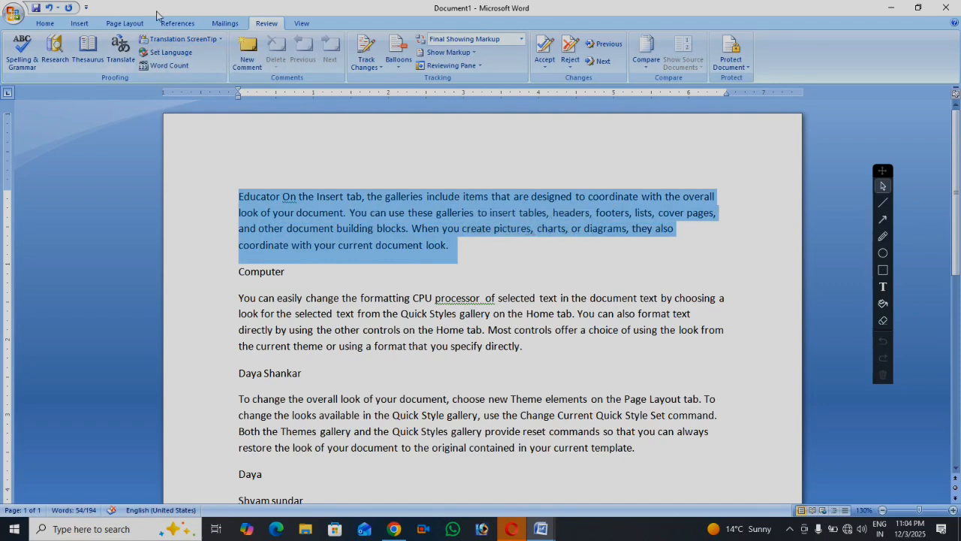
pyautogui.click(217, 39)
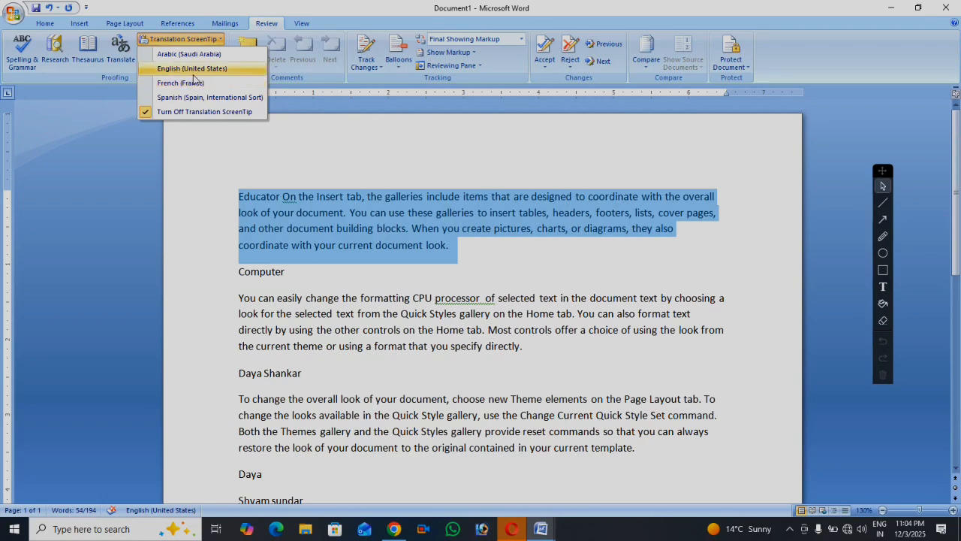
pyautogui.click(188, 75)
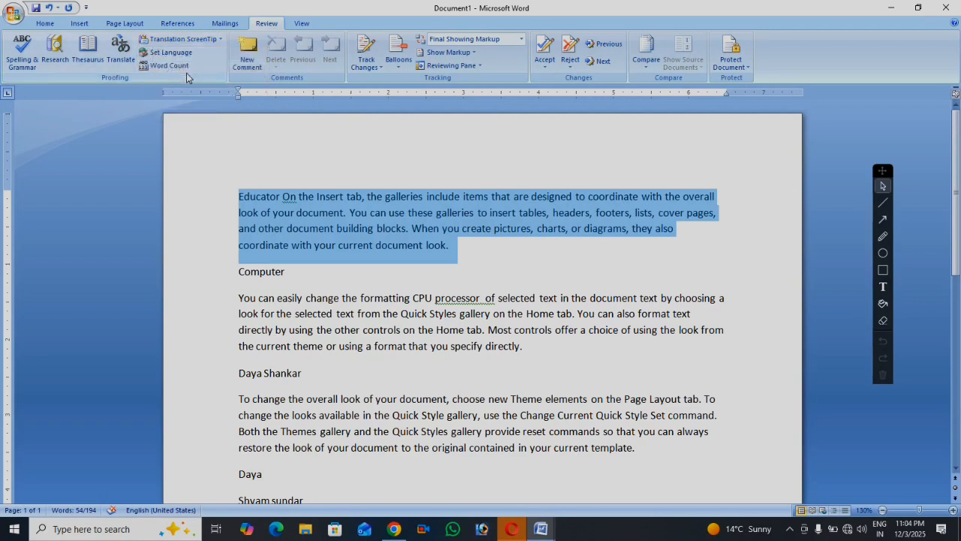
pyautogui.click(522, 266)
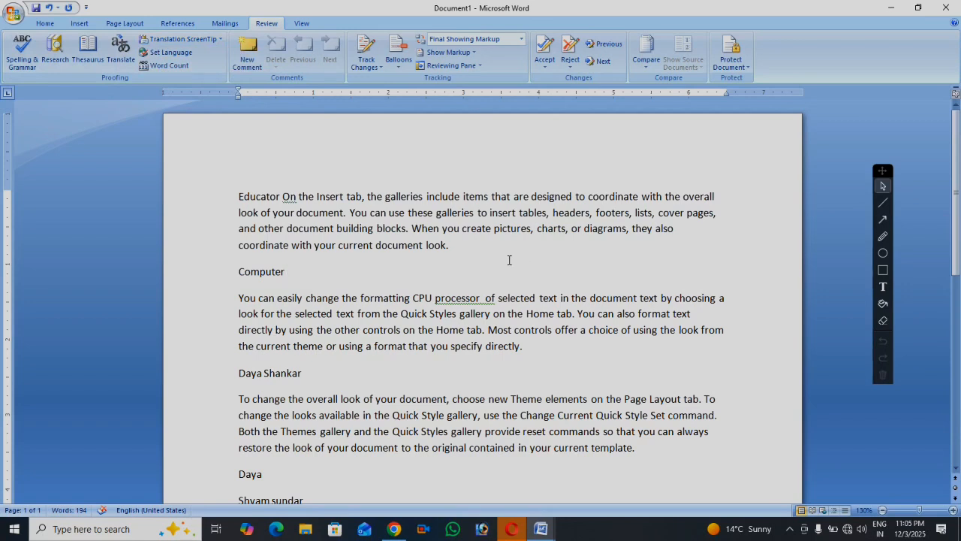
# Confirm English (United States) in the Language dialog, then select the entire document
pyautogui.click(167, 54)
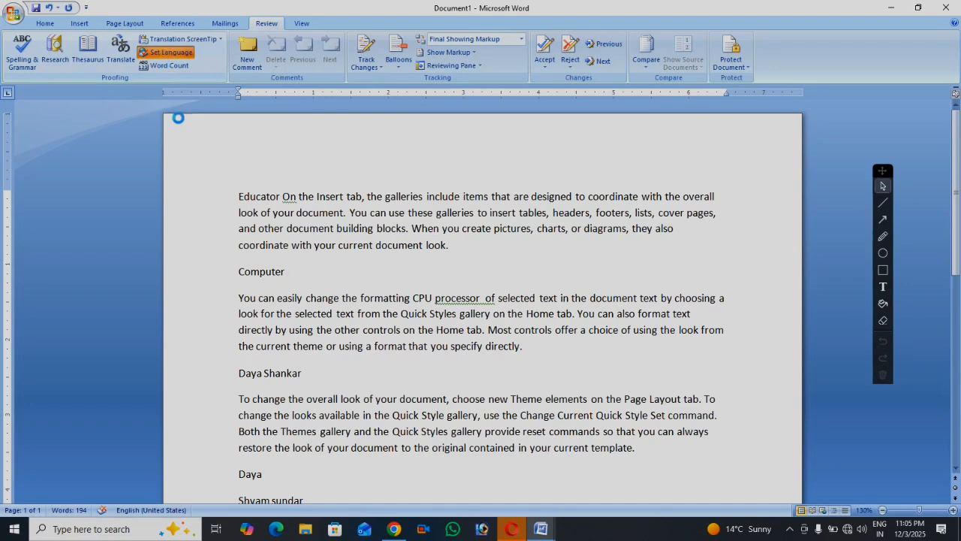
pyautogui.scroll(-15, 477, 250)
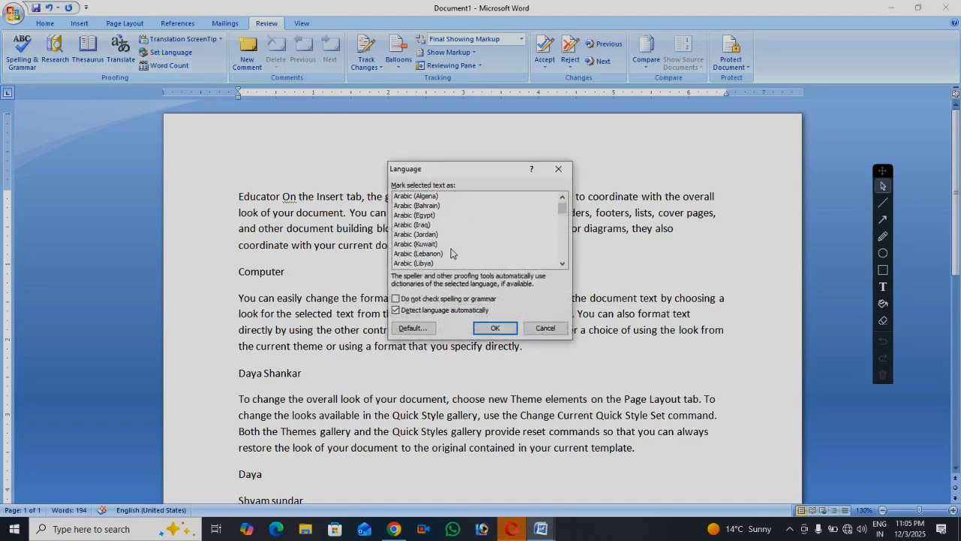
pyautogui.scroll(-9, 423, 229)
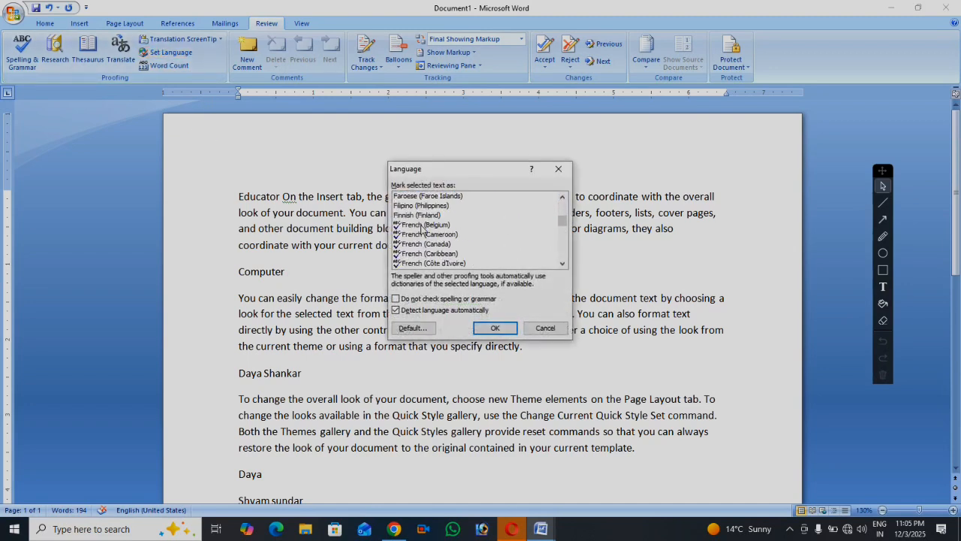
pyautogui.scroll(2, 419, 234)
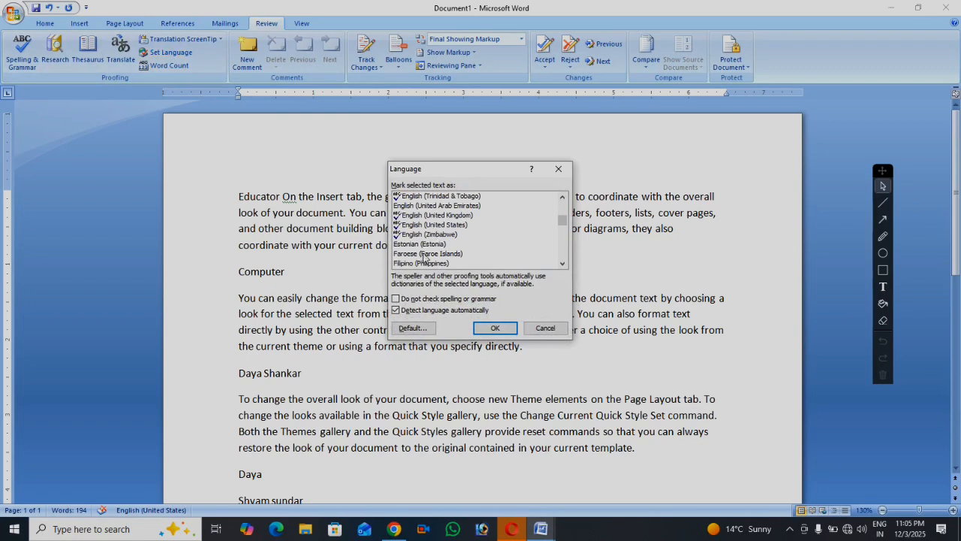
pyautogui.click(425, 225)
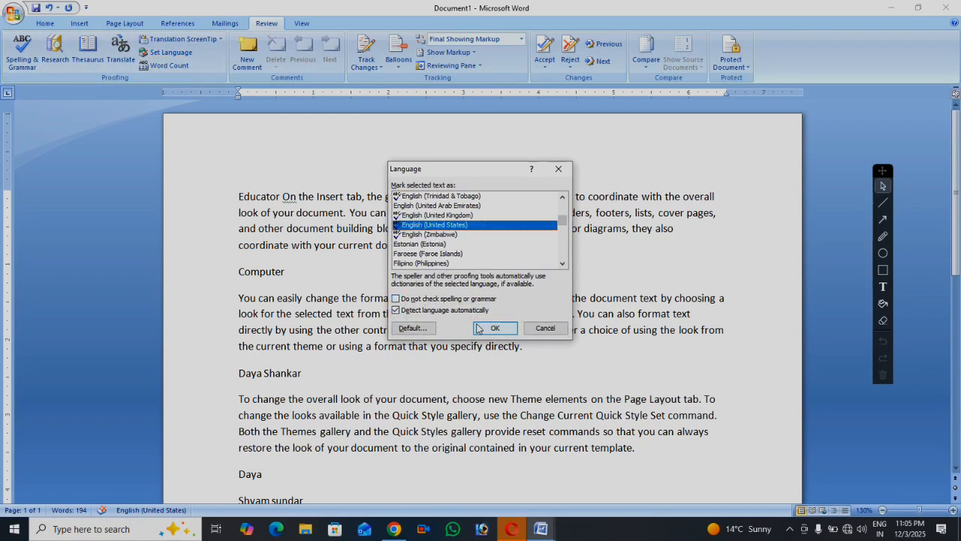
pyautogui.click(493, 330)
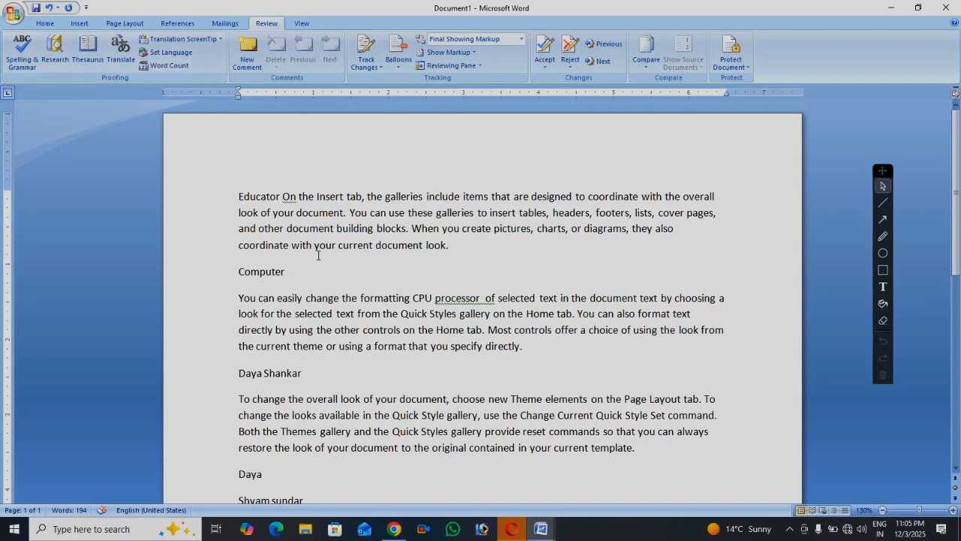
pyautogui.scroll(-5, 304, 264)
pyautogui.hotkey('ctrl', 'a')
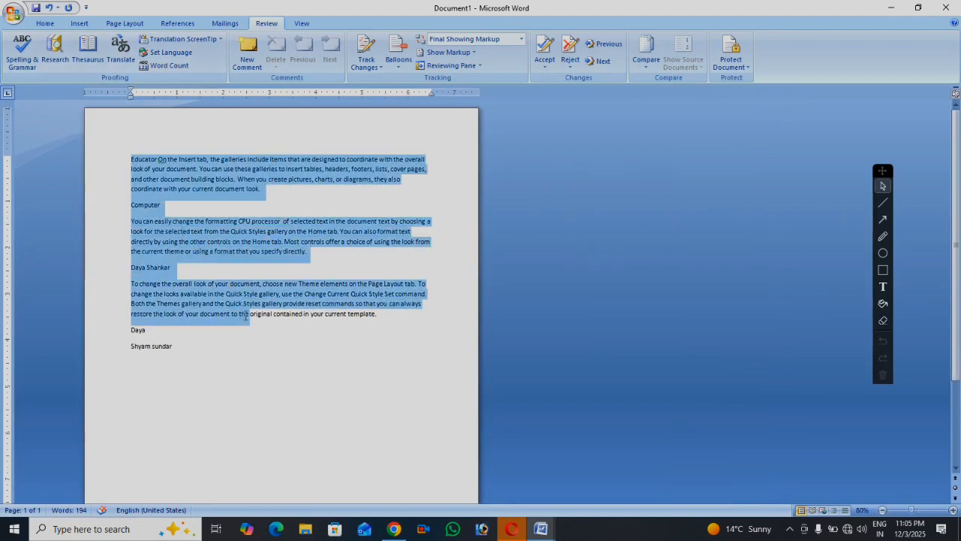
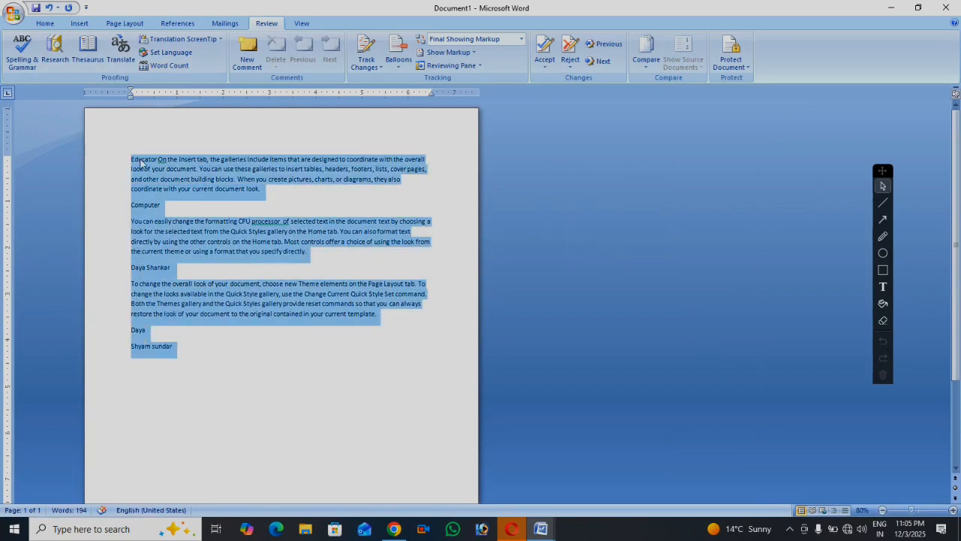
# Deselect the text and open Word Count: 1 page, 194 words, 952 characters, 7 paragraphs, 16 lines
pyautogui.click(214, 206)
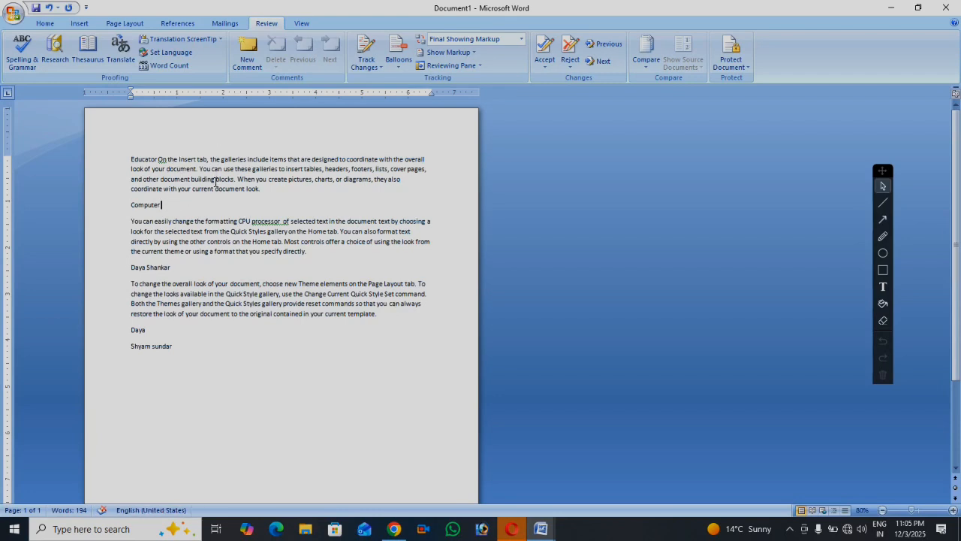
pyautogui.scroll(1, 183, 87)
pyautogui.click(169, 66)
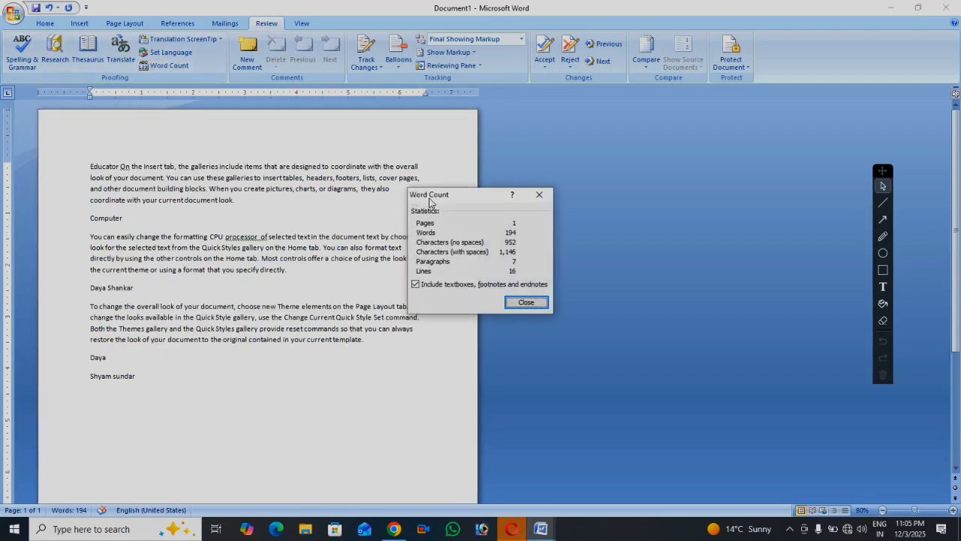
pyautogui.moveTo(481, 201); pyautogui.dragTo(320, 119)
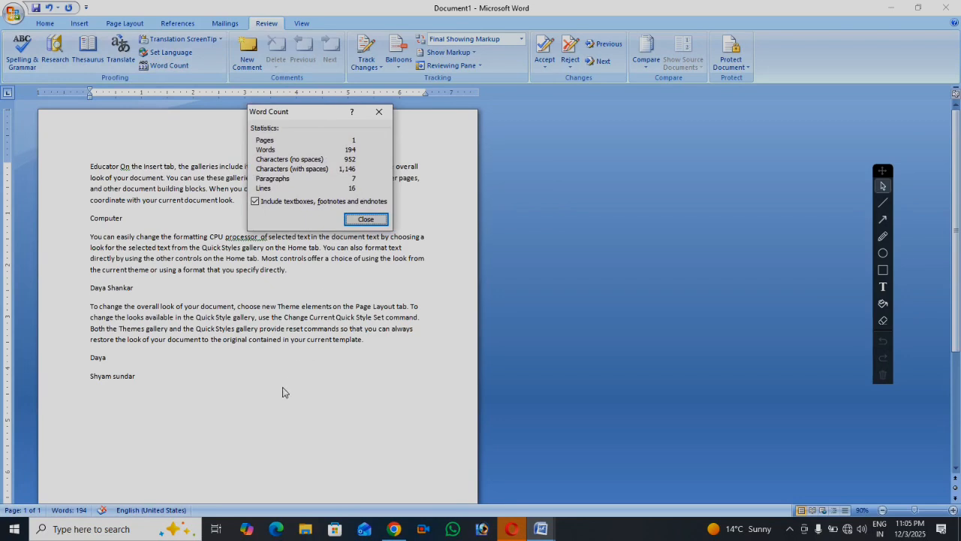
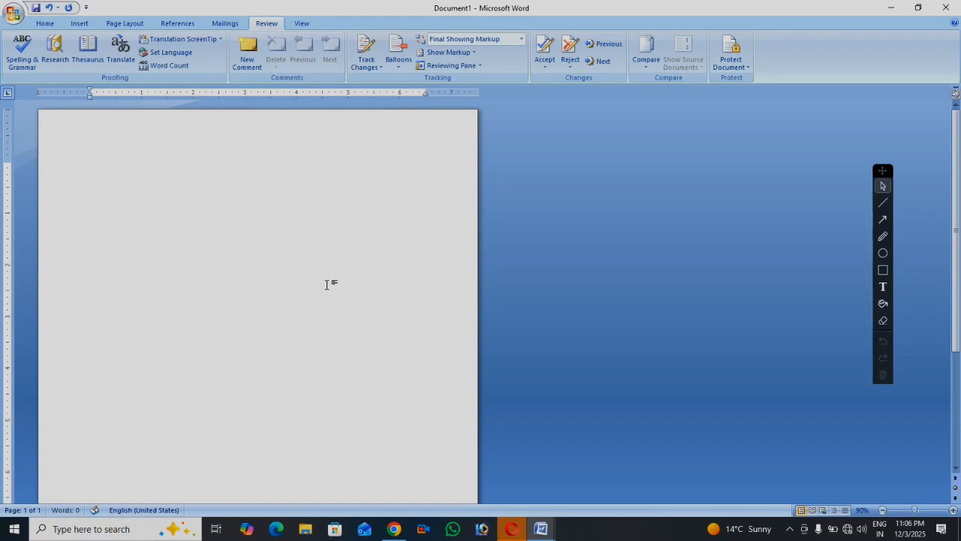
# Type the sample line 'ram shyam radha' at the start of the blank document
pyautogui.keyDown('ctrl'); pyautogui.scroll(12, 326, 284); pyautogui.keyUp('ctrl')
pyautogui.keyDown('ctrl'); pyautogui.scroll(-2, 316, 284); pyautogui.keyUp('ctrl')
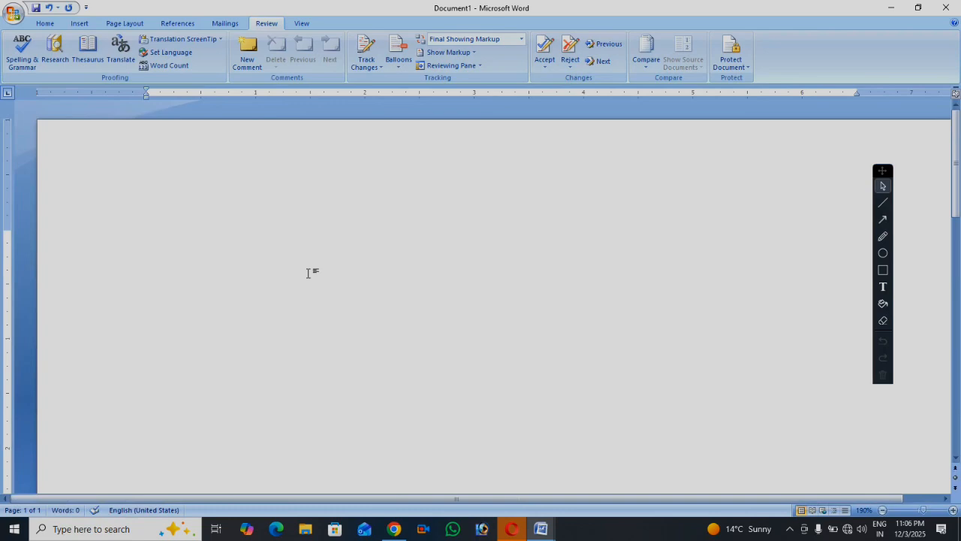
pyautogui.write('ram shyam')
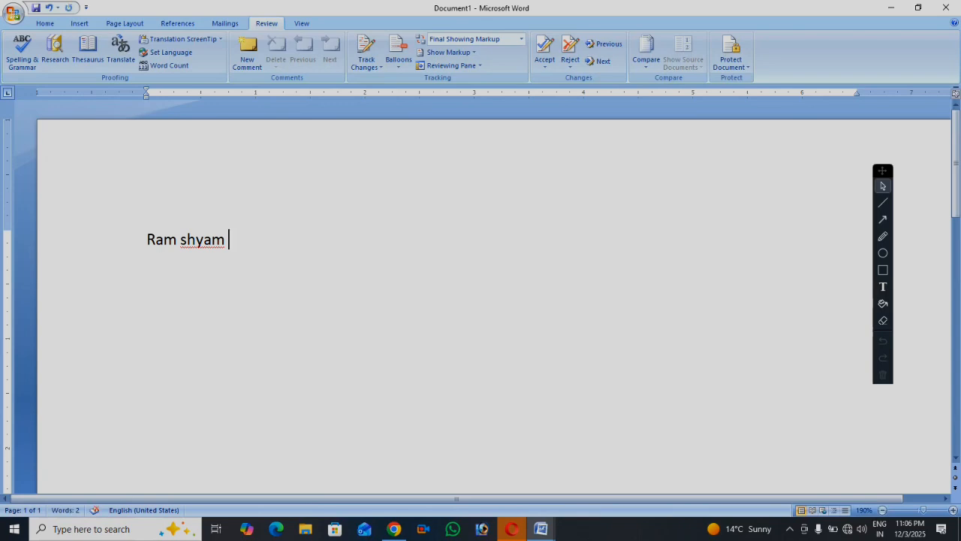
pyautogui.write('radha')
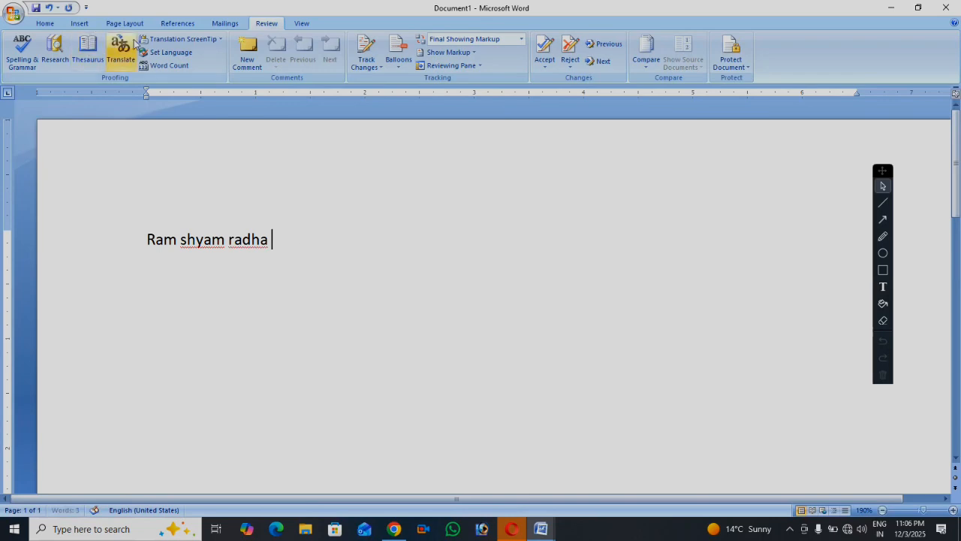
pyautogui.click(169, 66)
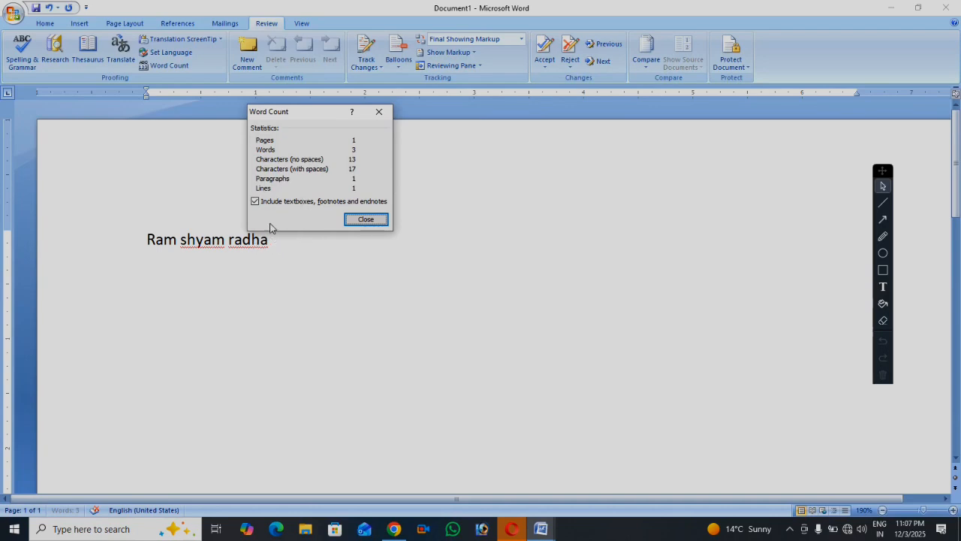
pyautogui.click(352, 220)
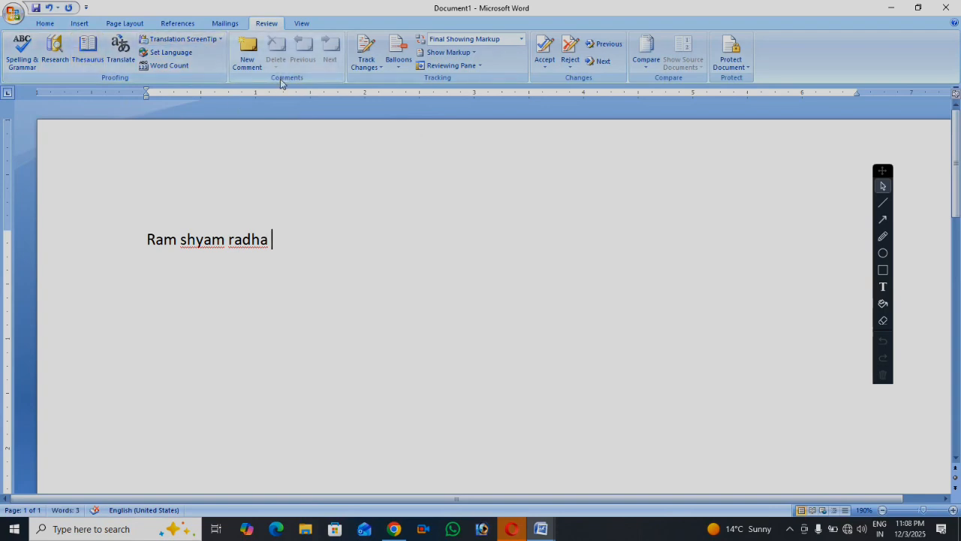
# Clear the page and generate three sample paragraphs with =rand()
pyautogui.hotkey('ctrl', 'a')
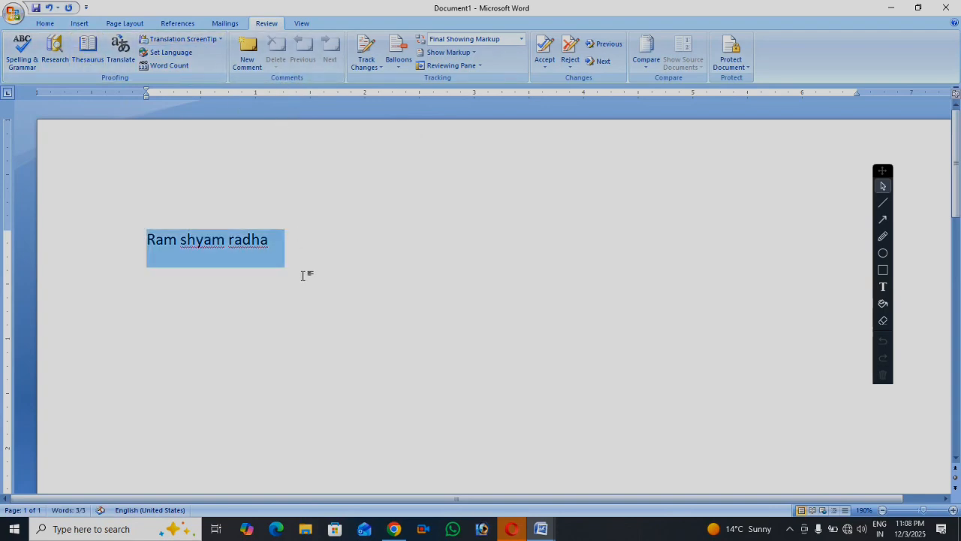
pyautogui.press('Delete')
pyautogui.scroll(-1, 487, 227)
pyautogui.scroll(-3, 486, 228)
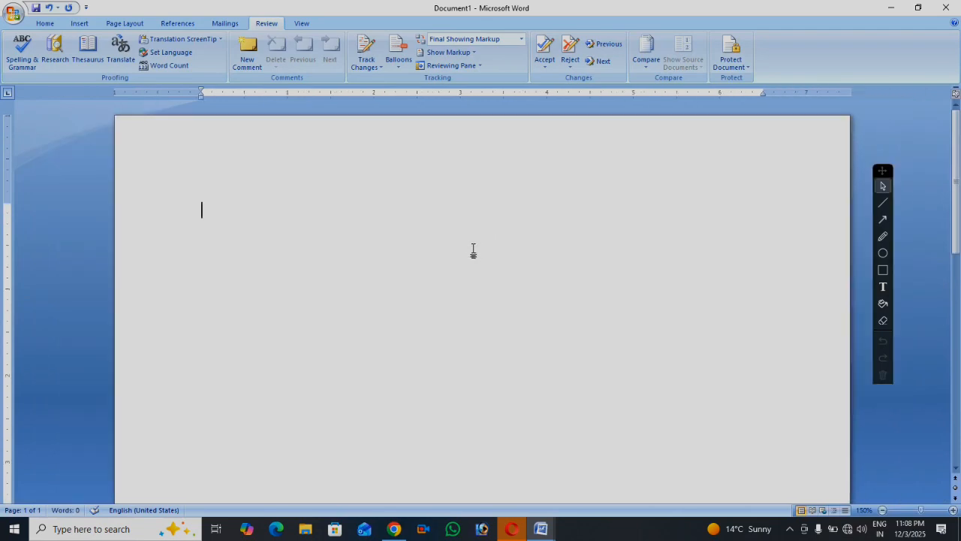
pyautogui.write('=rand()')
pyautogui.press('Return')
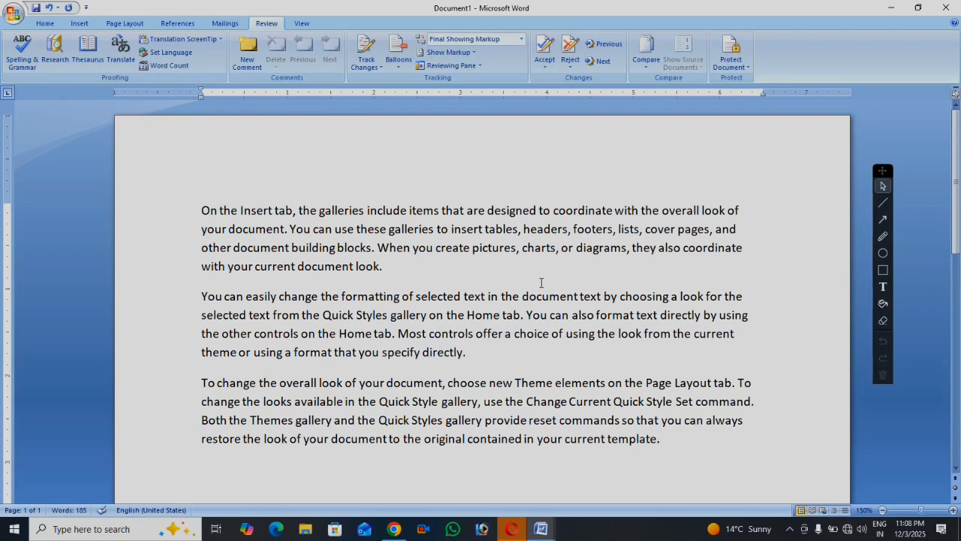
# Add the word 'computer' after 'look.' in paragraph one and select it
pyautogui.click(444, 270)
pyautogui.write('computer')
pyautogui.hotkey('shift', 'Left')
pyautogui.hotkey('shift', 'Left')
pyautogui.hotkey('shift', 'Left')
pyautogui.hotkey('shift', 'Left')
pyautogui.hotkey('shift', 'Left')
pyautogui.hotkey('shift', 'Left')
pyautogui.hotkey('shift', 'Left')
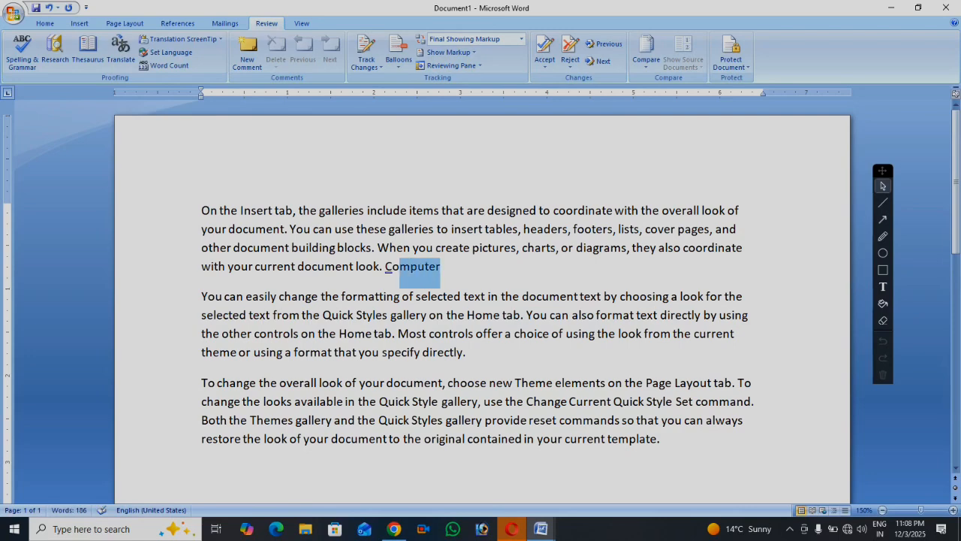
pyautogui.hotkey('shift', 'Left')
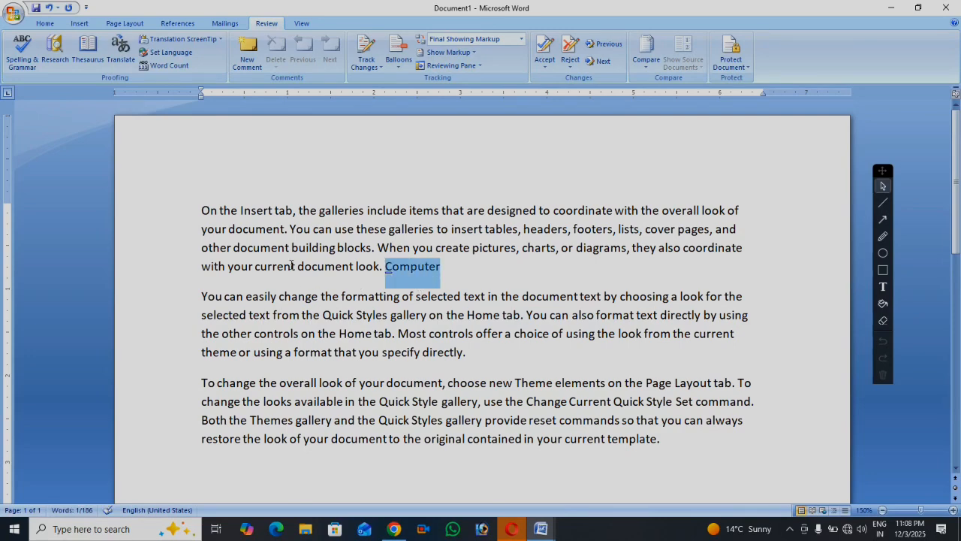
# Attach the comment 'Computer is most popular divice' to the word Computer
pyautogui.click(248, 51)
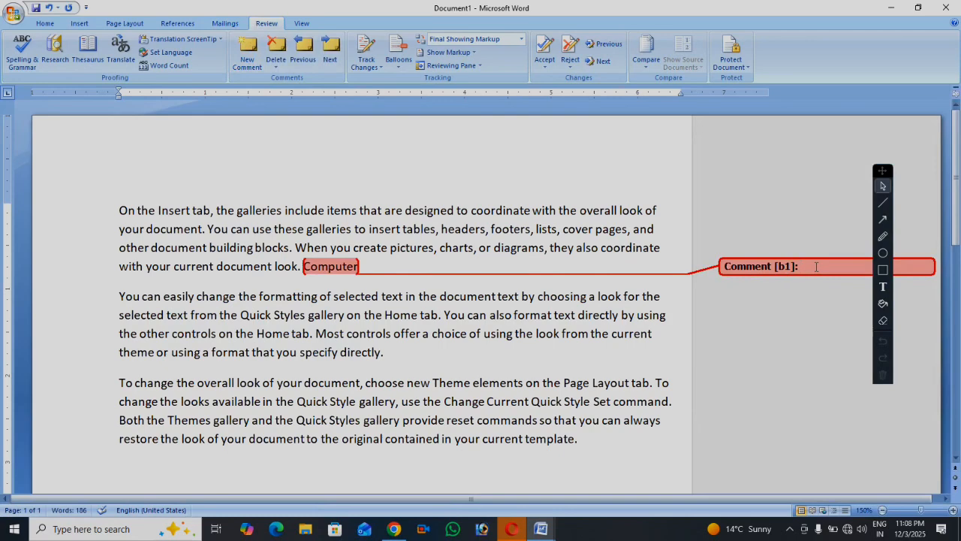
pyautogui.write('com')
pyautogui.write('puter ')
pyautogui.write('is most')
pyautogui.write('e')
pyautogui.write('di')
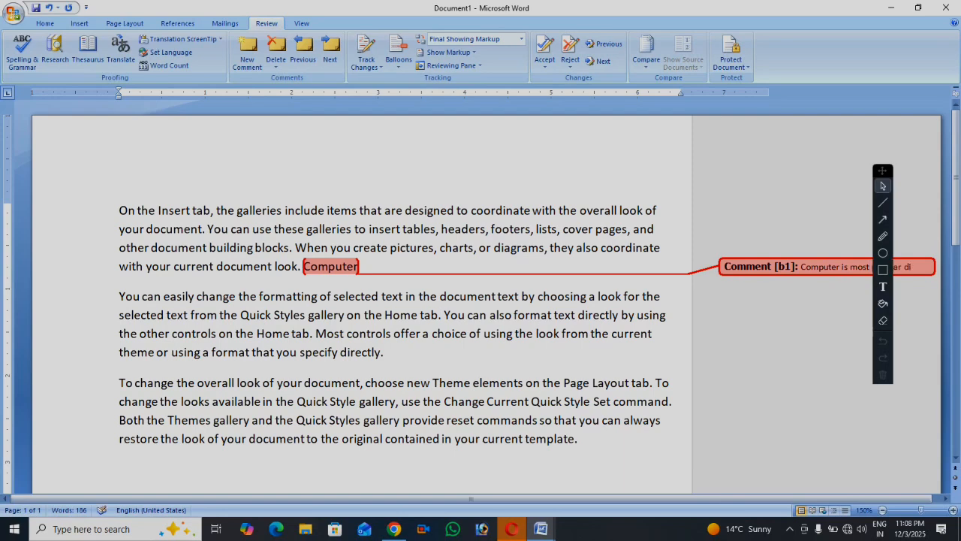
pyautogui.write('vice')
pyautogui.moveTo(884, 175); pyautogui.dragTo(920, 180)
pyautogui.click(554, 309)
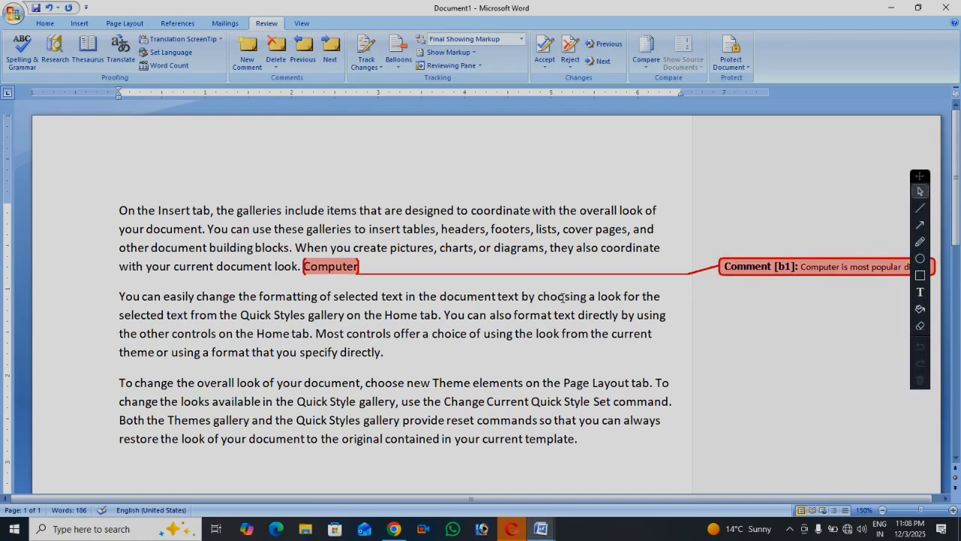
pyautogui.moveTo(498, 331); pyautogui.dragTo(513, 332)
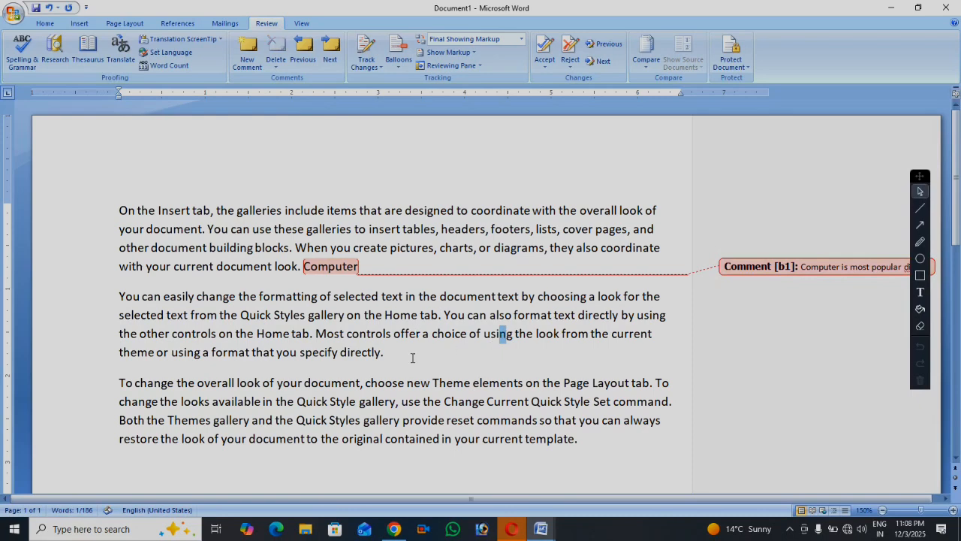
# Switch the review display to Final, then back to showing markup
pyautogui.click(521, 40)
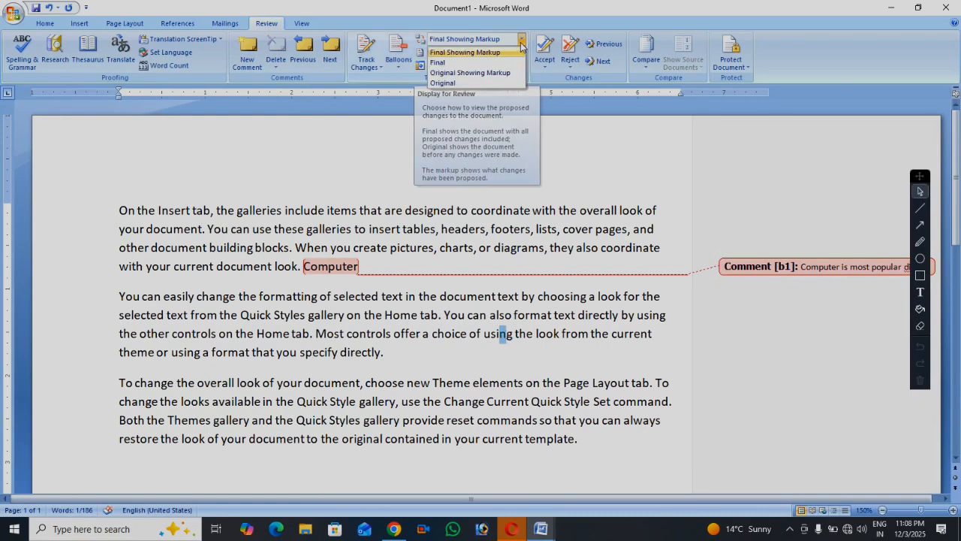
pyautogui.click(437, 62)
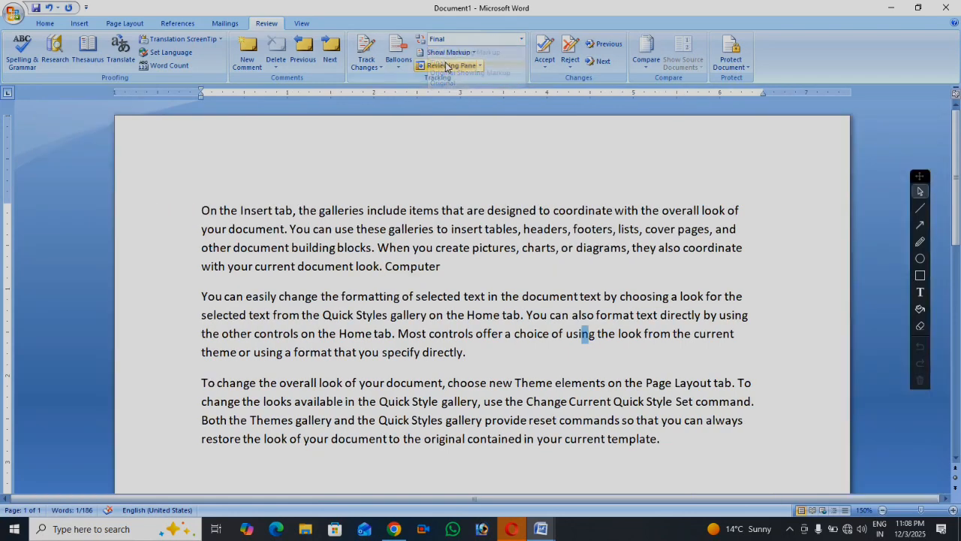
pyautogui.click(439, 266)
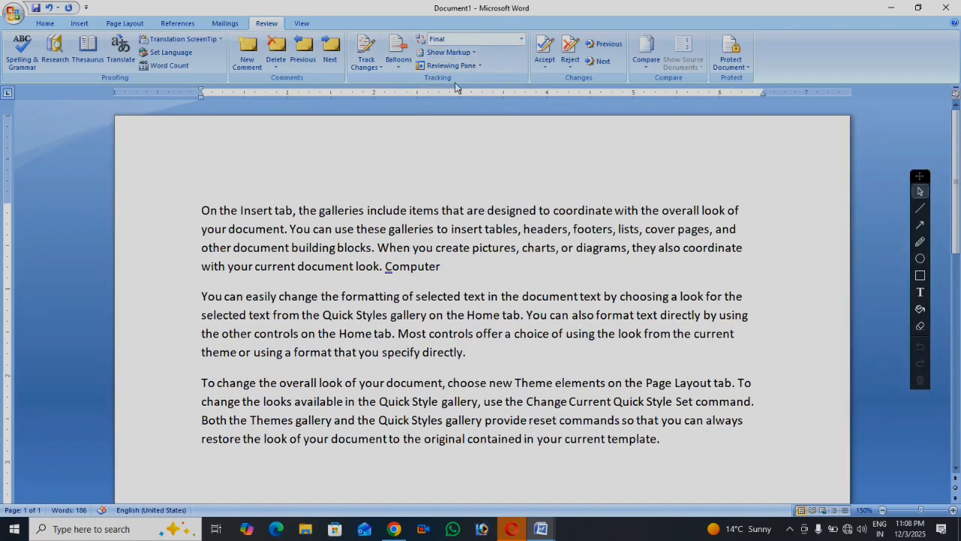
pyautogui.click(521, 39)
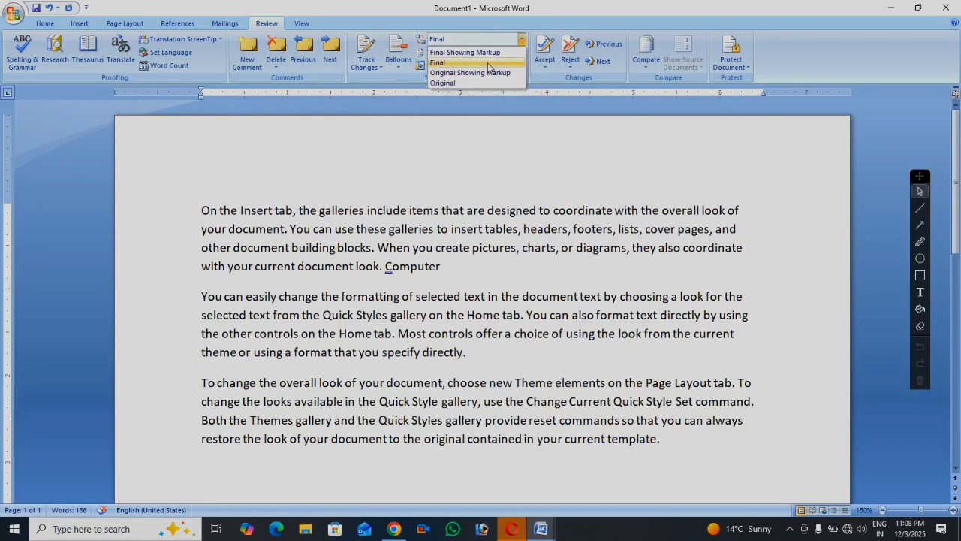
pyautogui.click(471, 54)
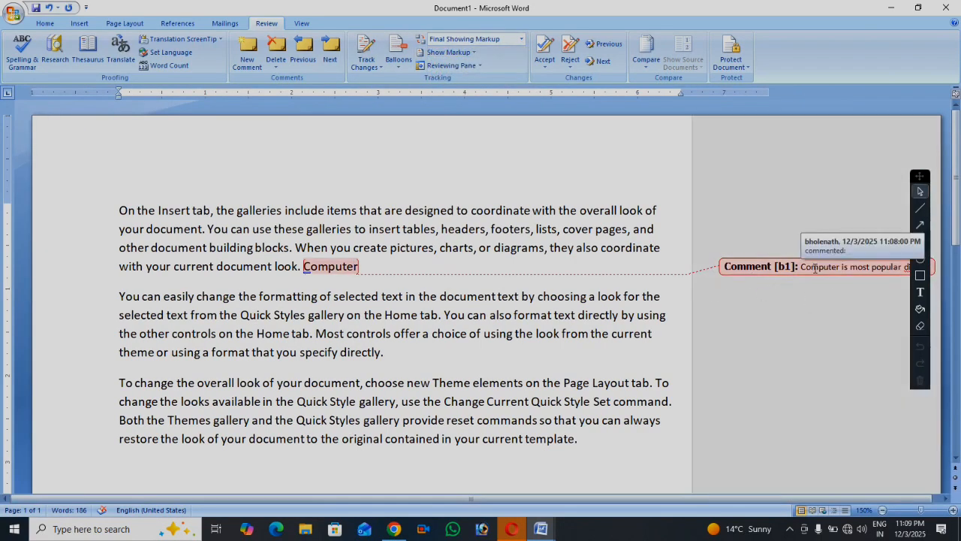
# Set the review display to Final again and select 'directly.' ending paragraph two
pyautogui.click(356, 296)
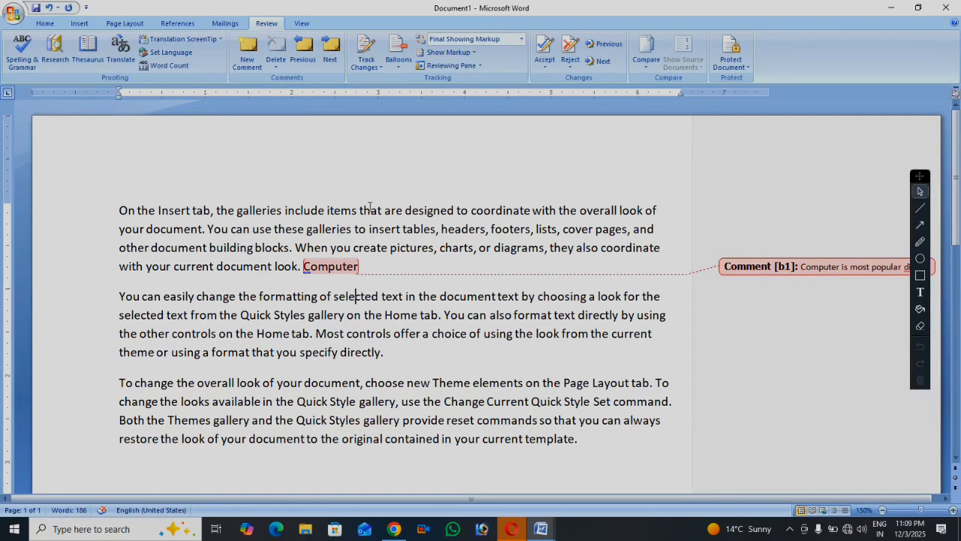
pyautogui.click(521, 39)
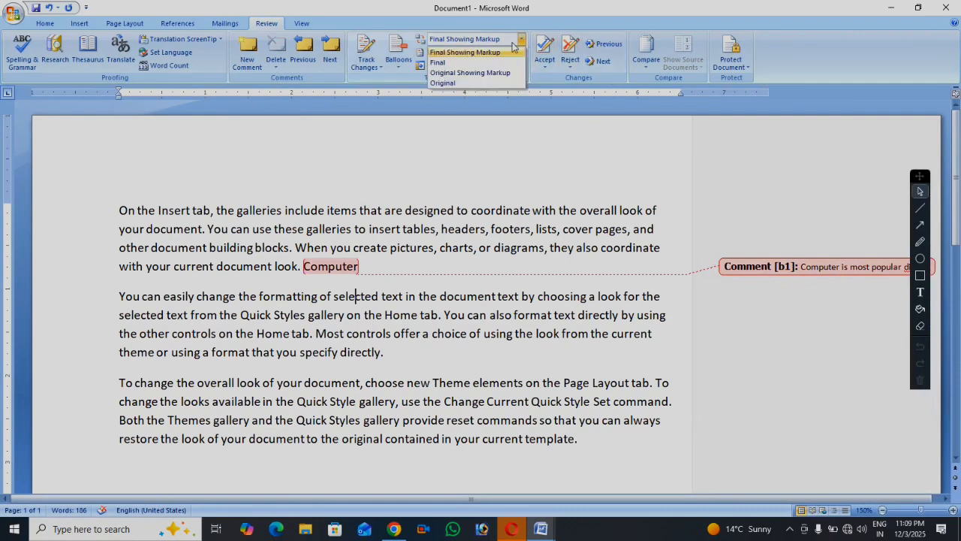
pyautogui.click(466, 63)
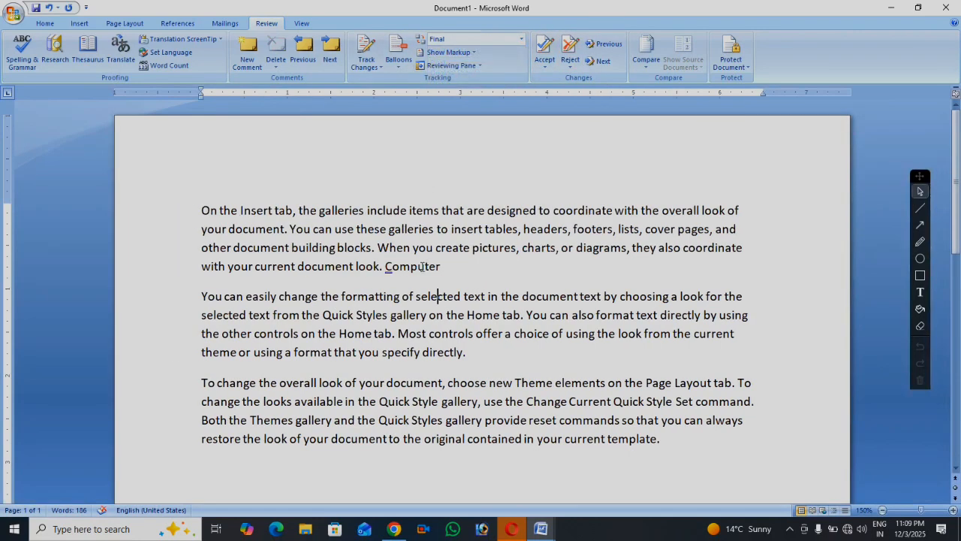
pyautogui.click(423, 266)
pyautogui.moveTo(423, 352); pyautogui.dragTo(481, 358)
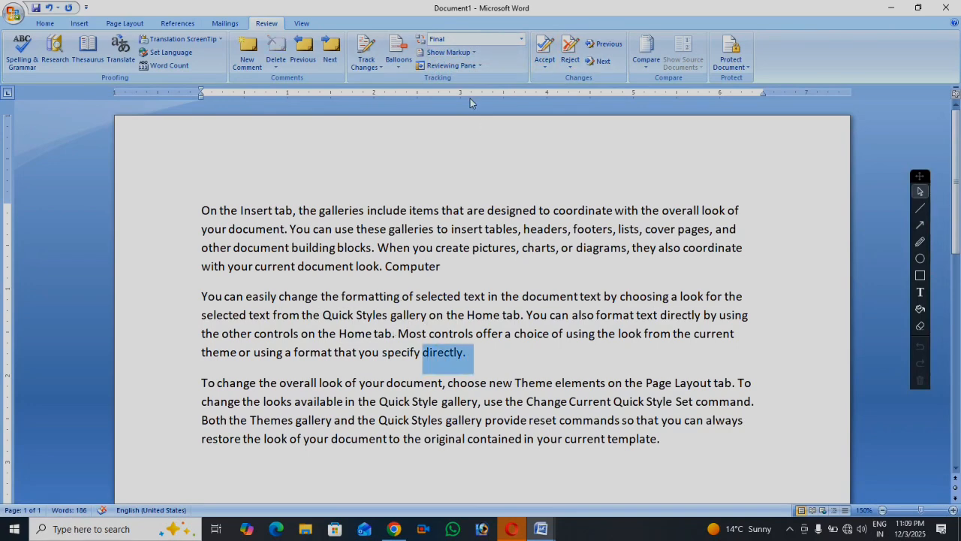
# Restore Final Showing Markup and comment 'abcd' on the word 'directly.'
pyautogui.click(492, 39)
pyautogui.click(492, 51)
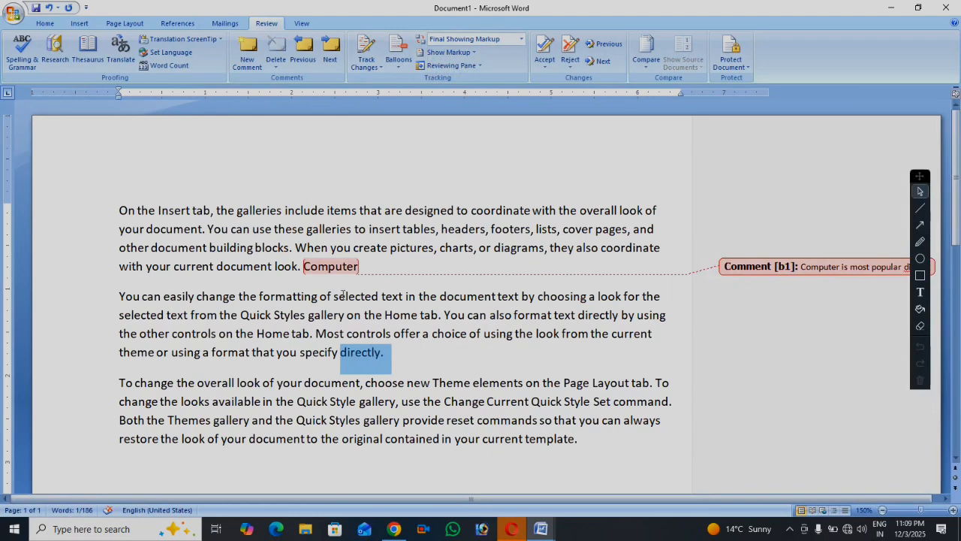
pyautogui.click(247, 53)
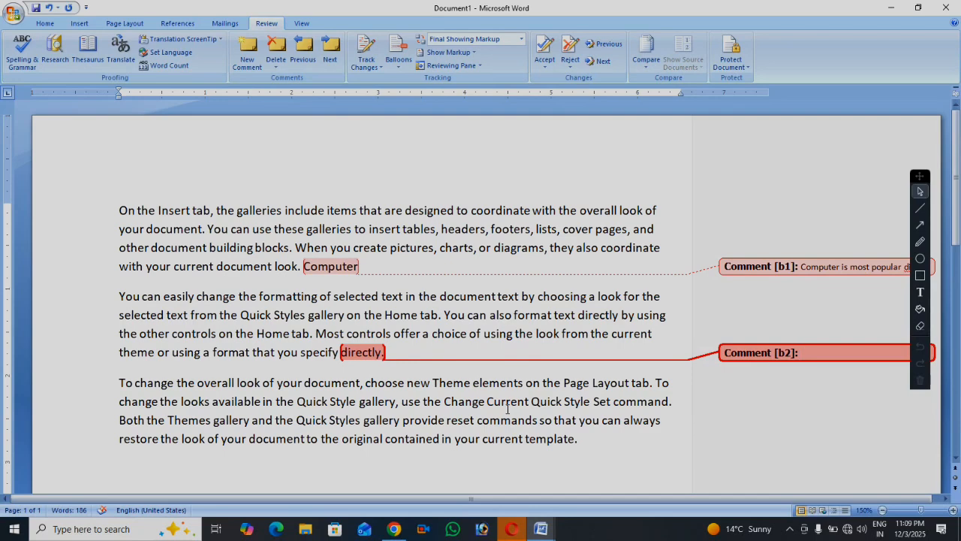
pyautogui.write('abcd')
pyautogui.click(366, 420)
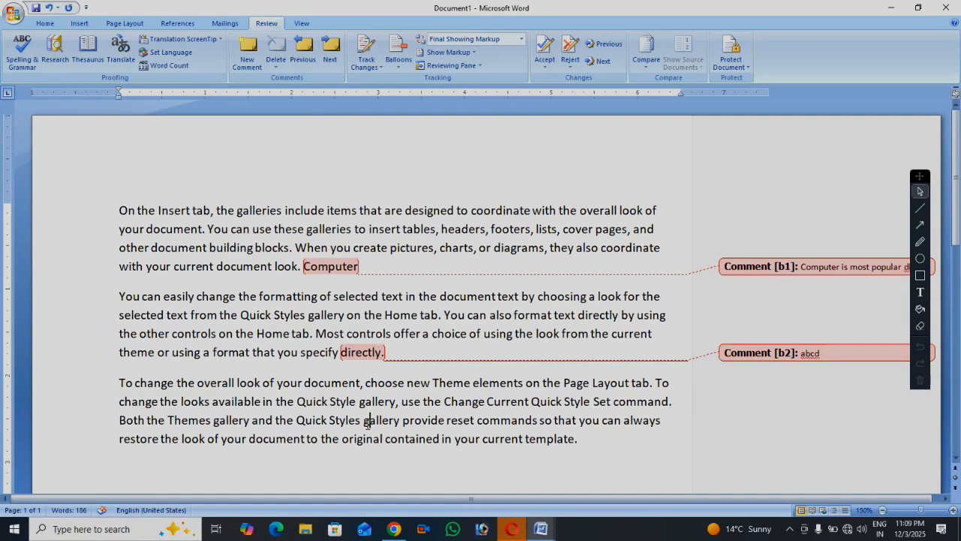
# Add a 'gallery' comment on the word gallery
pyautogui.click(248, 51)
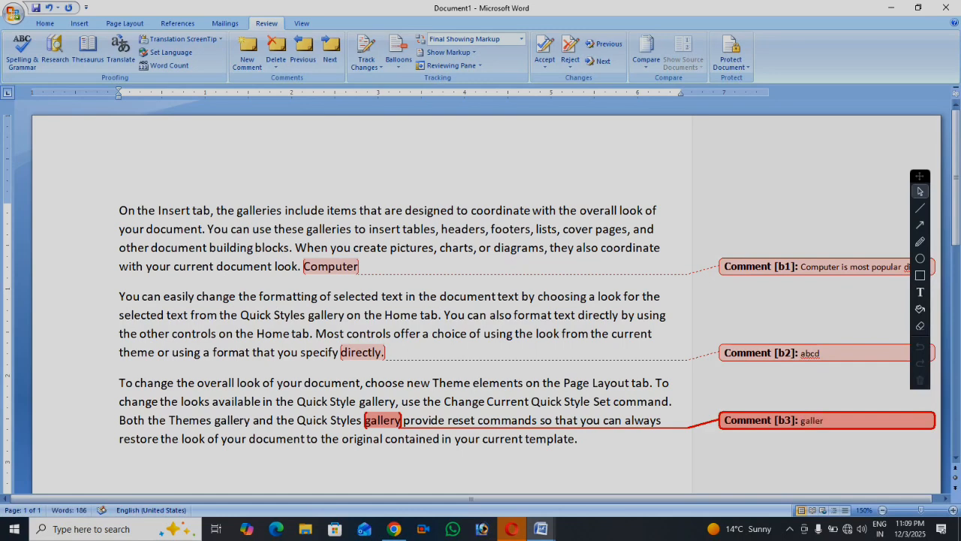
pyautogui.click(292, 351)
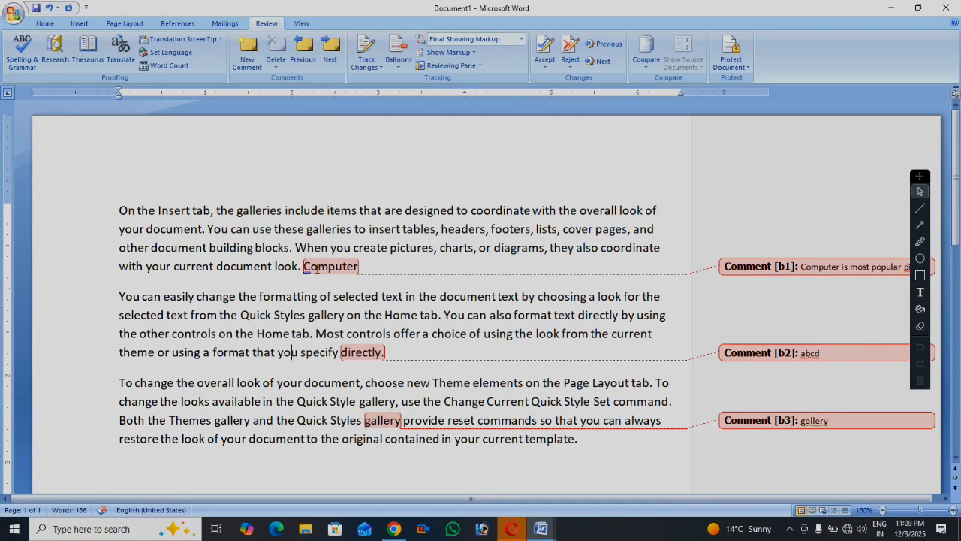
pyautogui.click(305, 265)
pyautogui.click(240, 247)
pyautogui.click(327, 62)
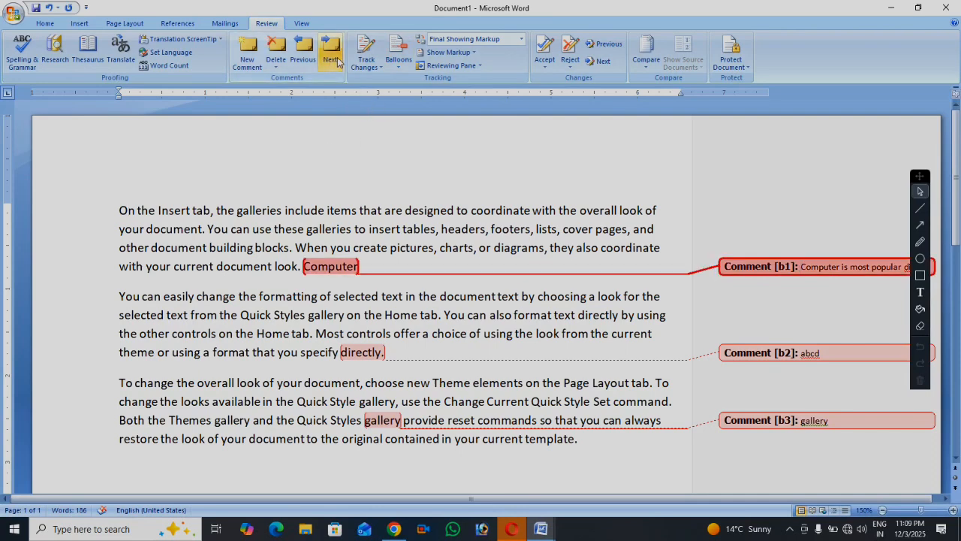
pyautogui.click(329, 63)
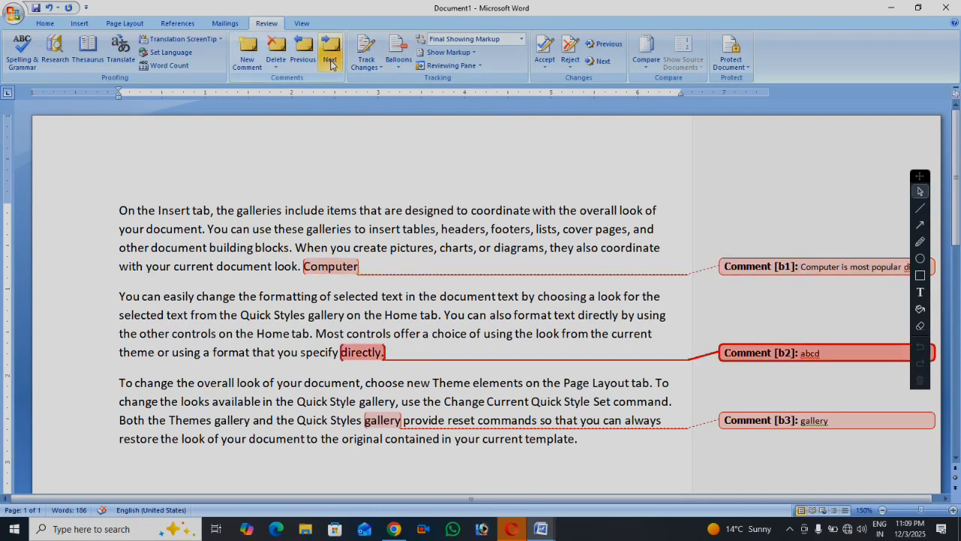
pyautogui.click(331, 63)
pyautogui.click(302, 60)
pyautogui.click(302, 61)
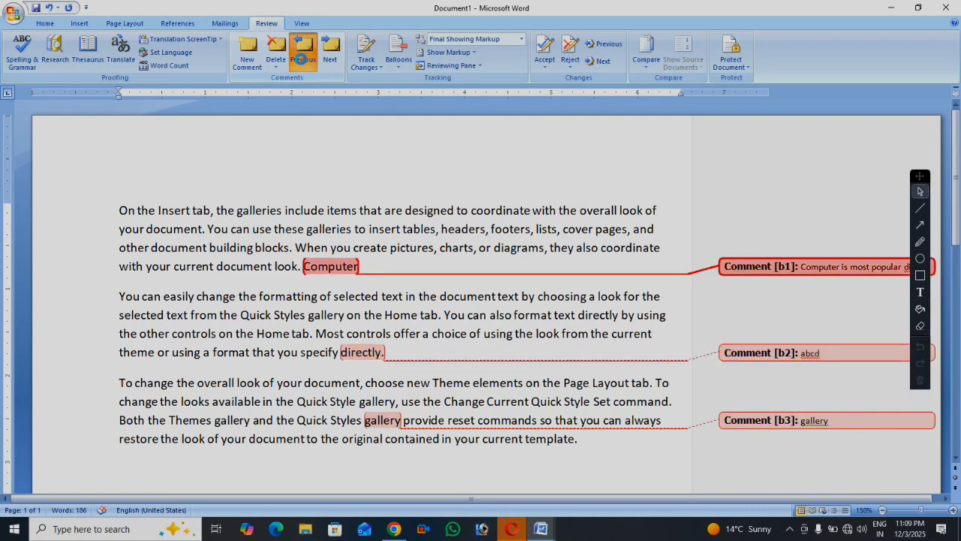
pyautogui.click(301, 60)
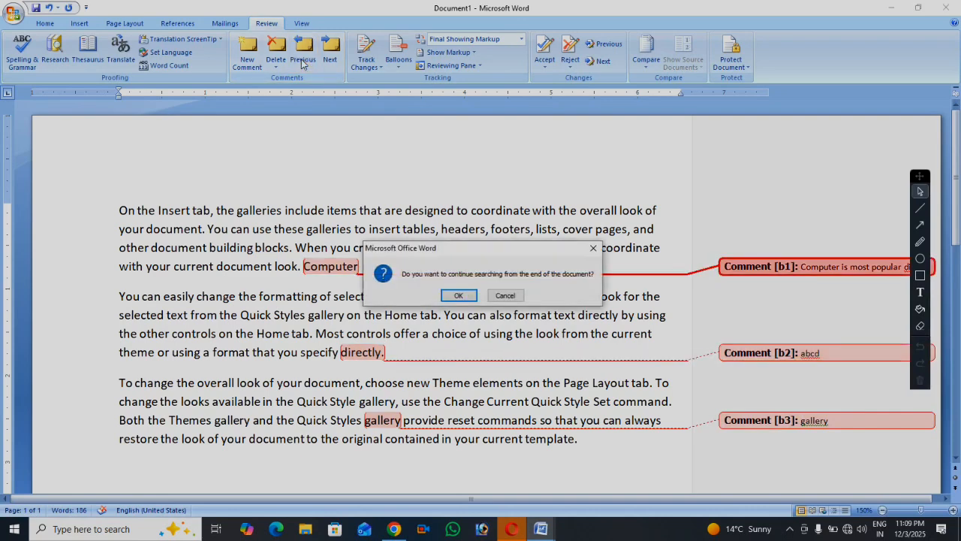
pyautogui.click(458, 295)
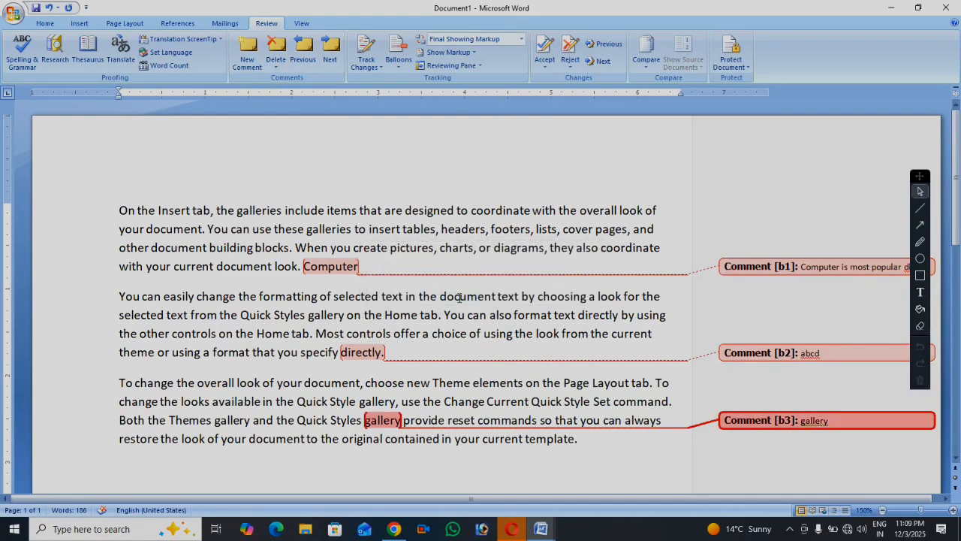
pyautogui.click(331, 59)
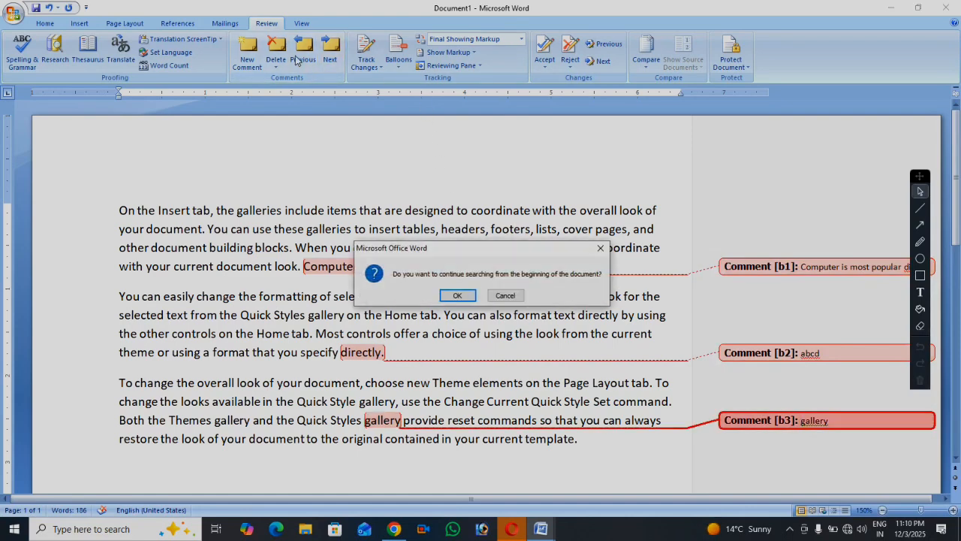
pyautogui.click(454, 295)
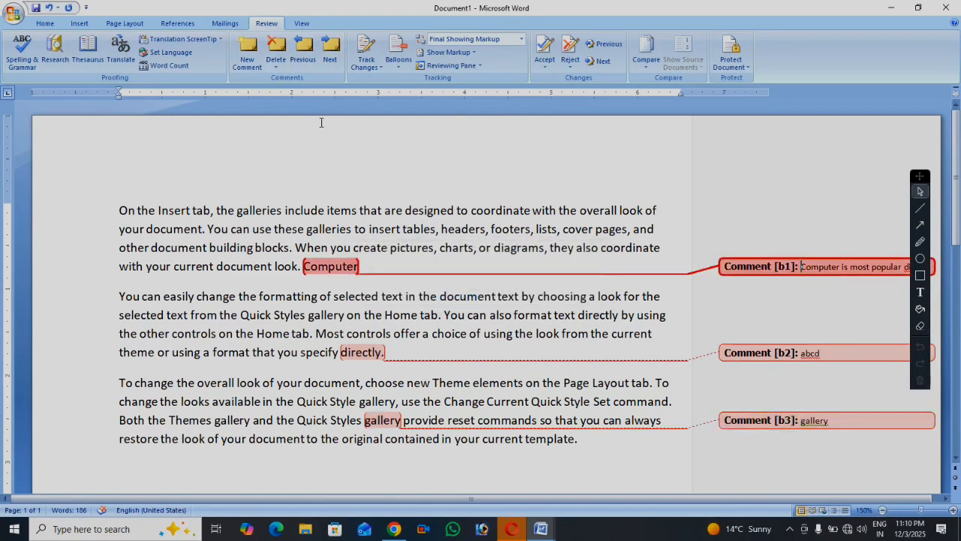
# Delete the comments on Computer, 'directly.' (abcd) and gallery one by one
pyautogui.click(337, 264)
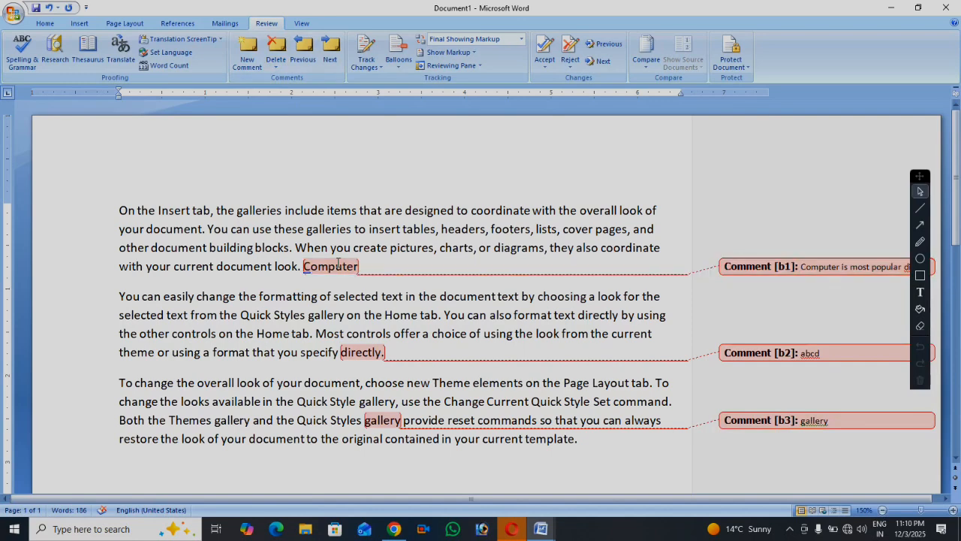
pyautogui.click(278, 60)
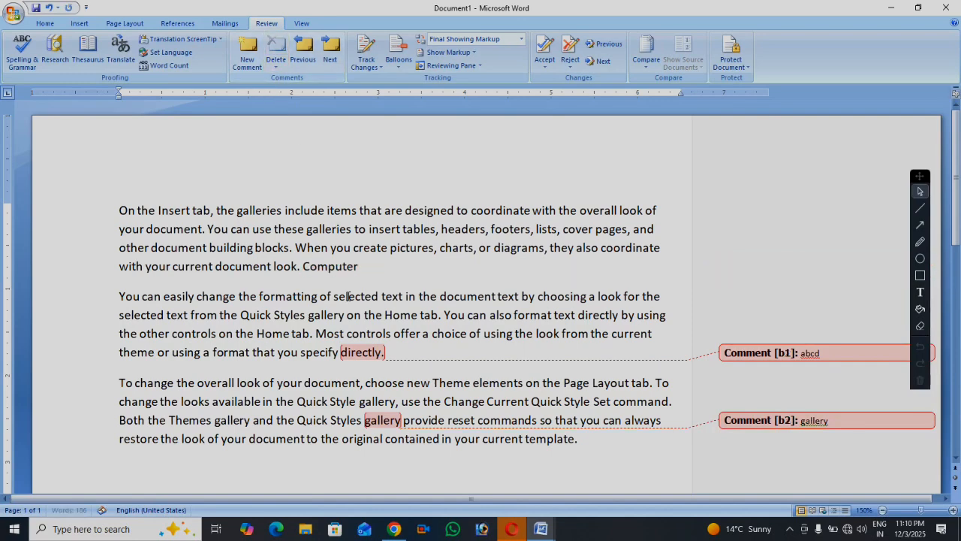
pyautogui.click(356, 351)
pyautogui.click(330, 57)
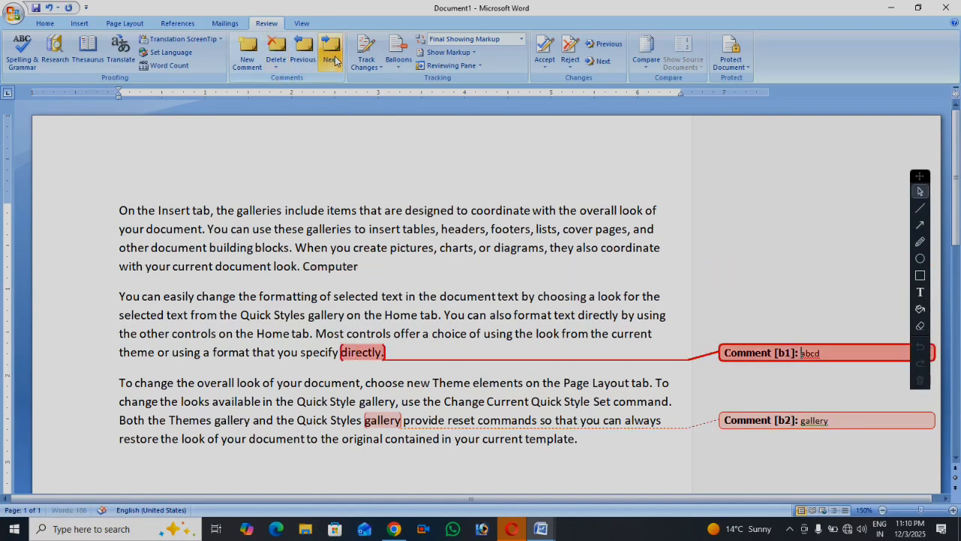
pyautogui.click(276, 52)
pyautogui.click(333, 56)
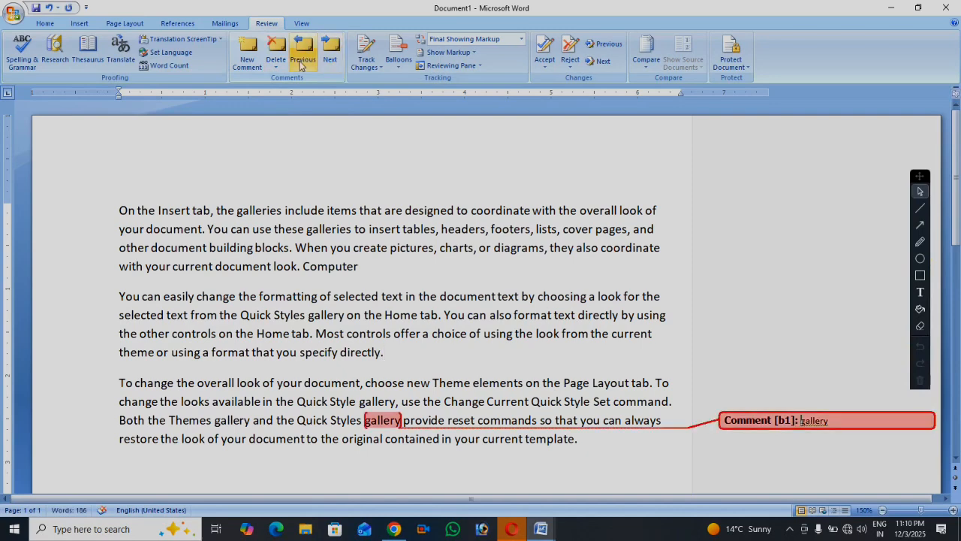
pyautogui.click(276, 52)
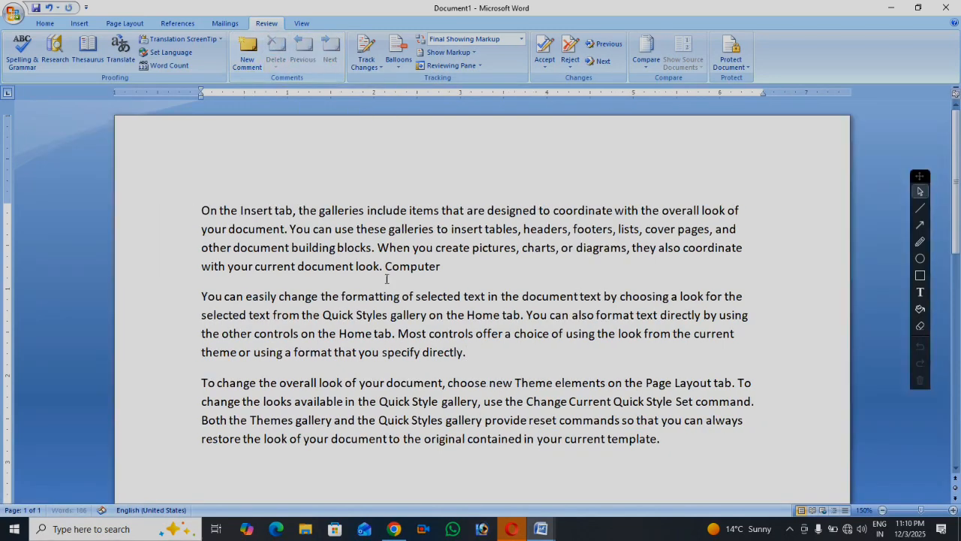